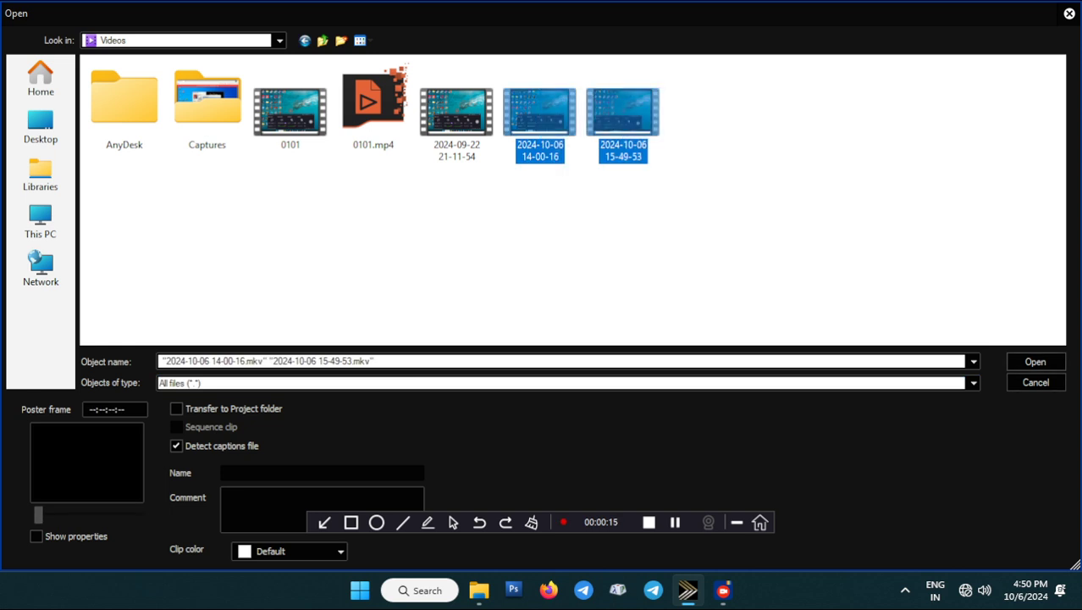
key(Return)
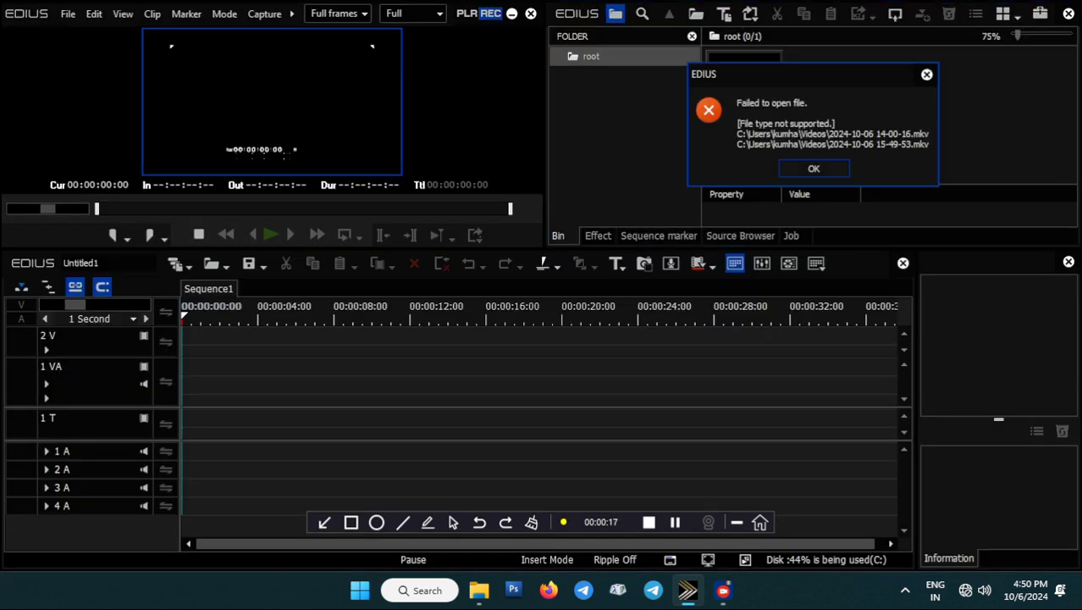
key(Return)
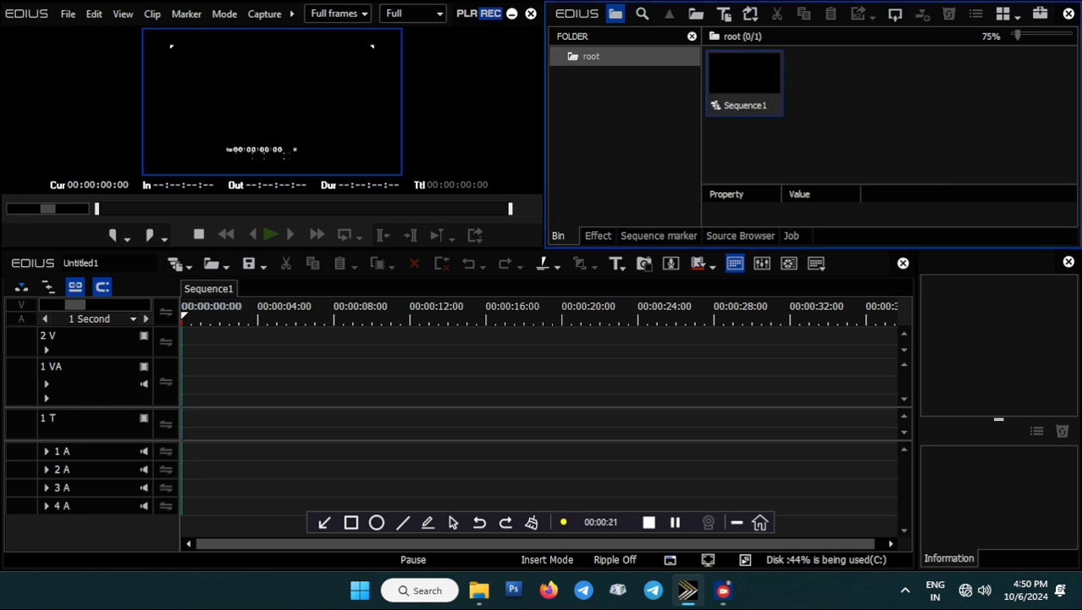
Open the System Settings and look through the formats listed under Importer/Exporter.
click(292, 13)
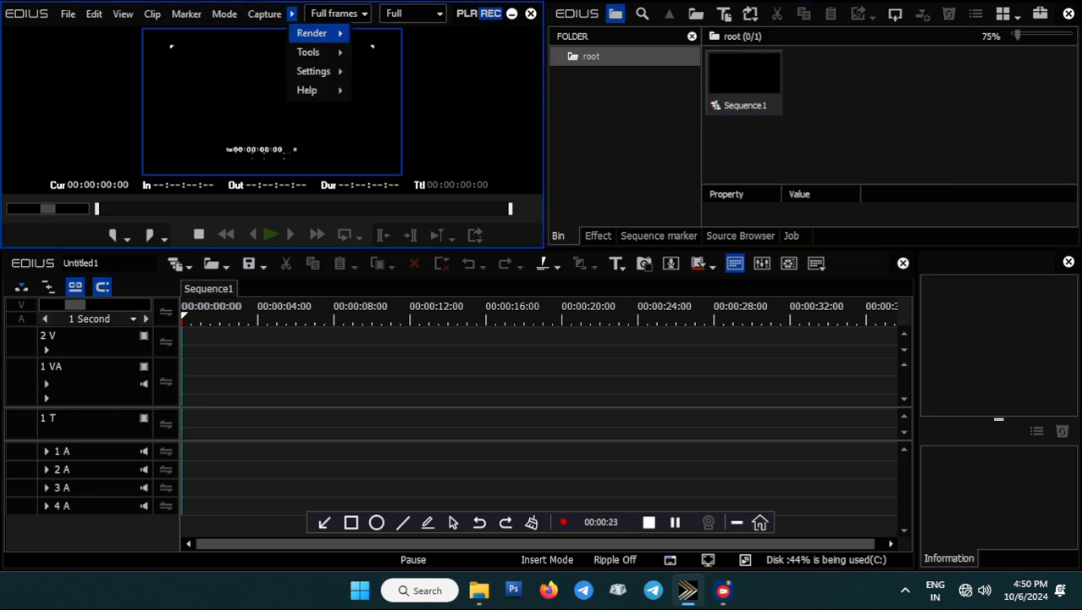
mouse_move(314, 71)
click(392, 72)
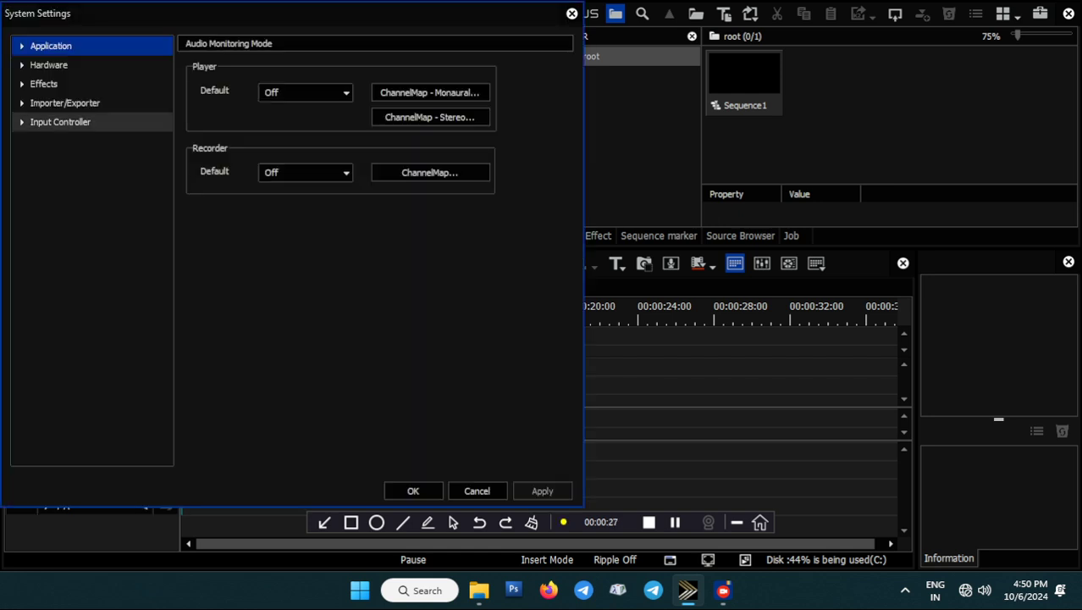
click(64, 102)
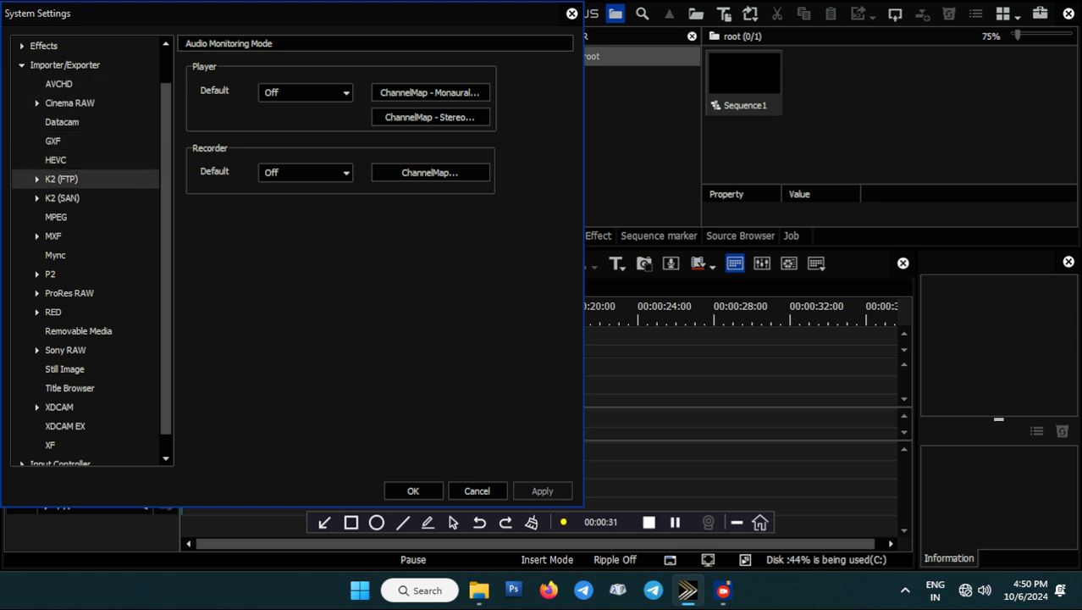
scroll(85, 216, down, 1)
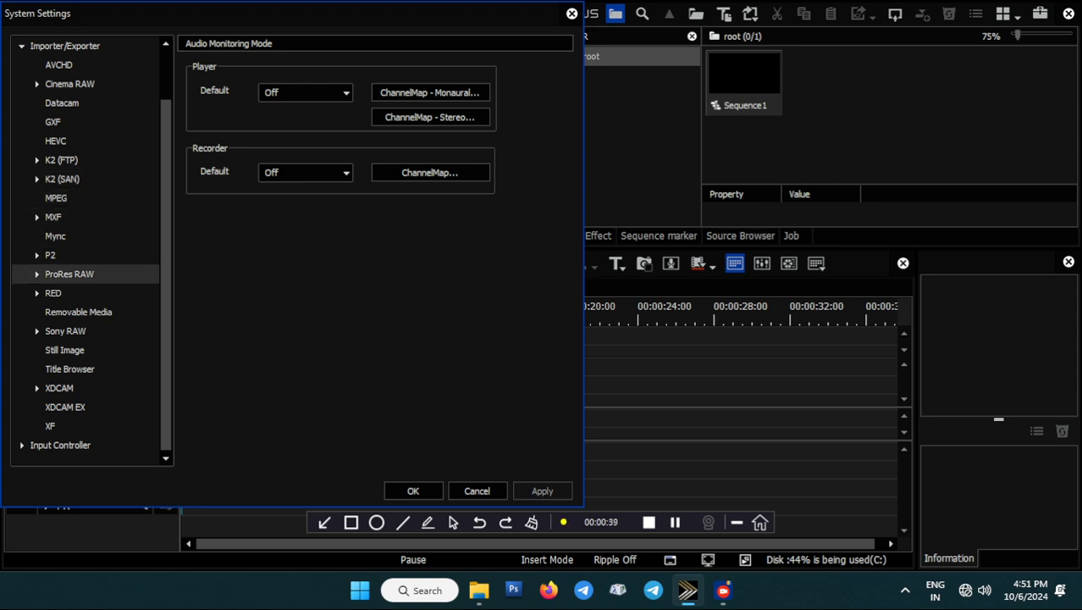
scroll(84, 198, up, 1)
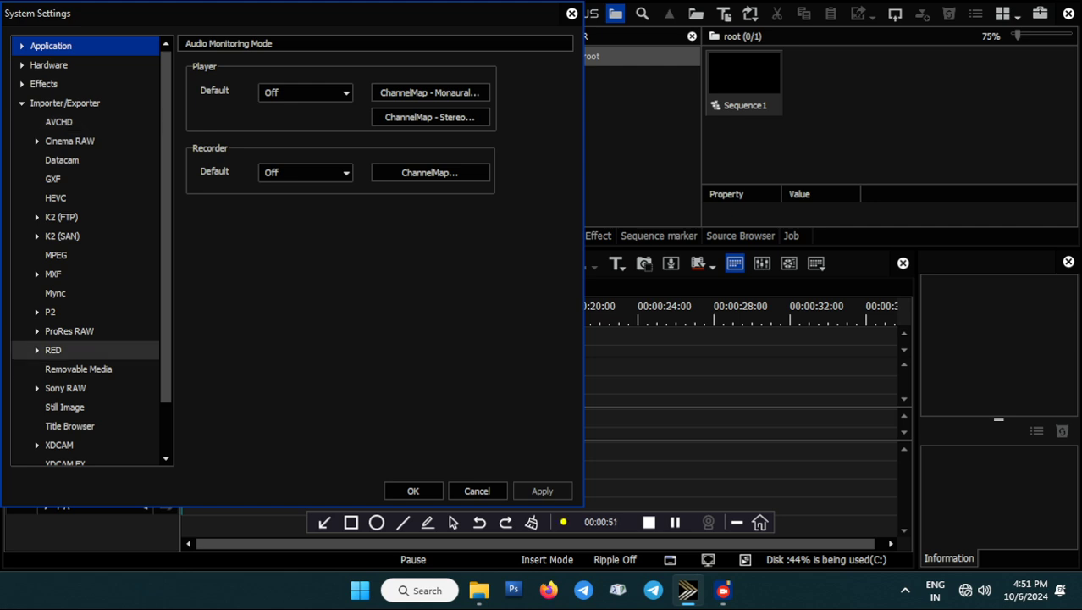
Expand the P2 importer entry and view its Browser source folder settings.
click(36, 312)
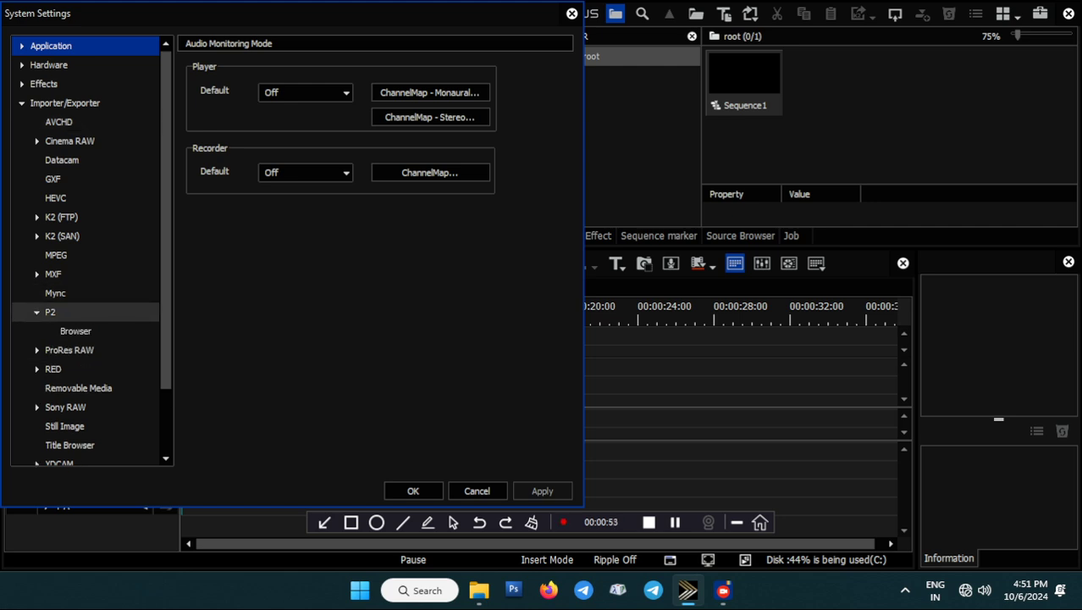
click(75, 331)
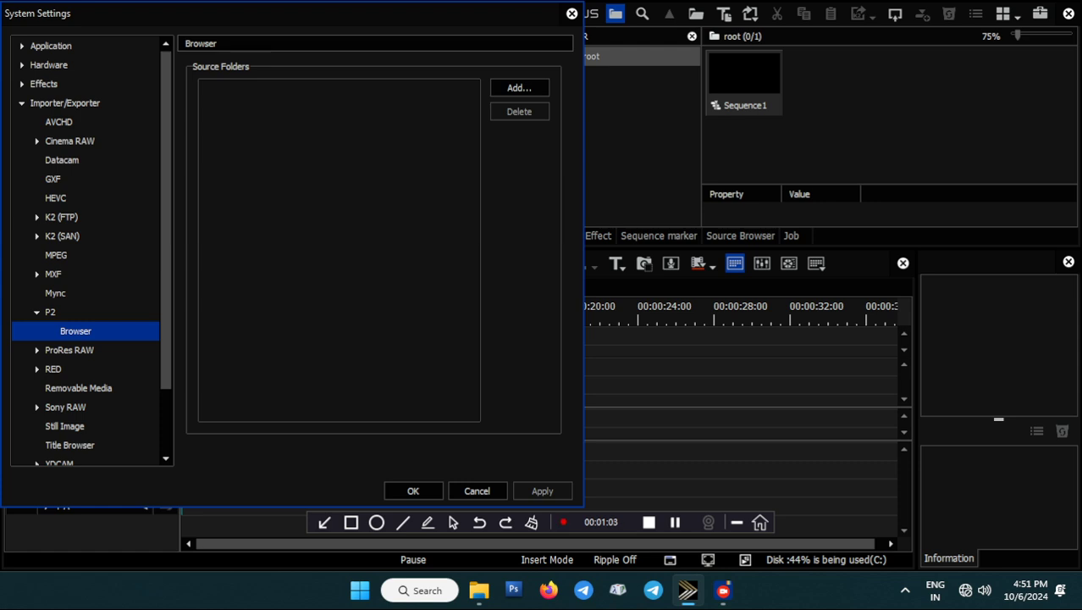
click(50, 312)
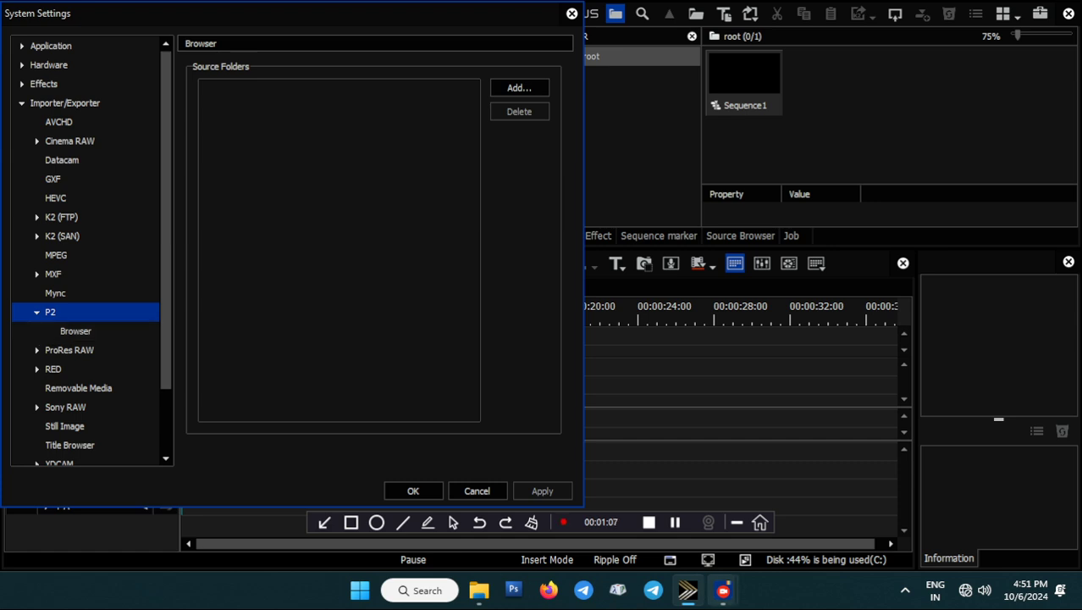
Switch to Firefox and search the web for "quick time".
click(549, 590)
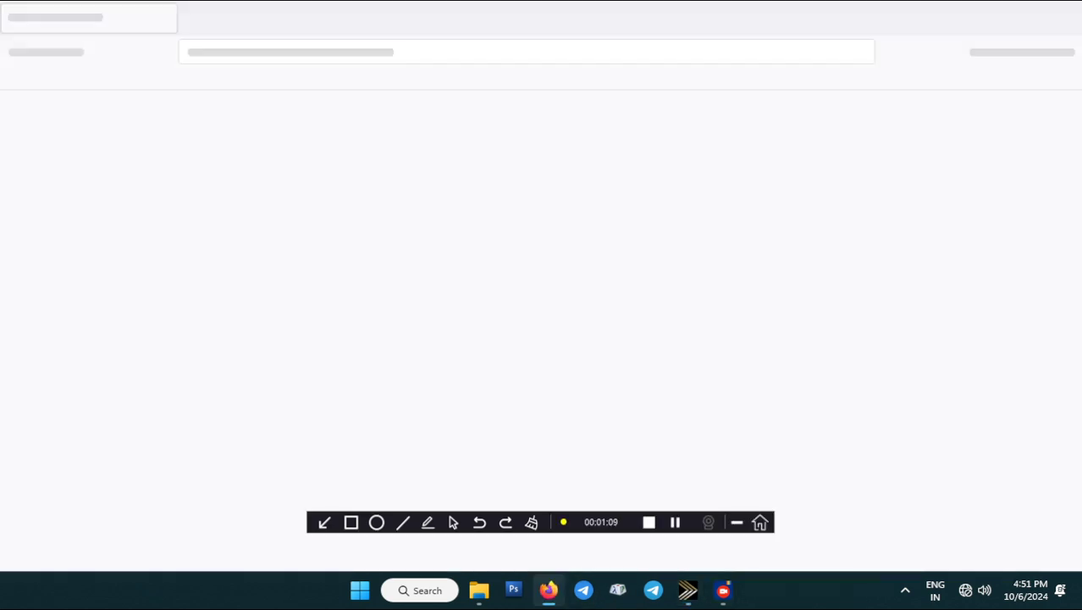
text(q)
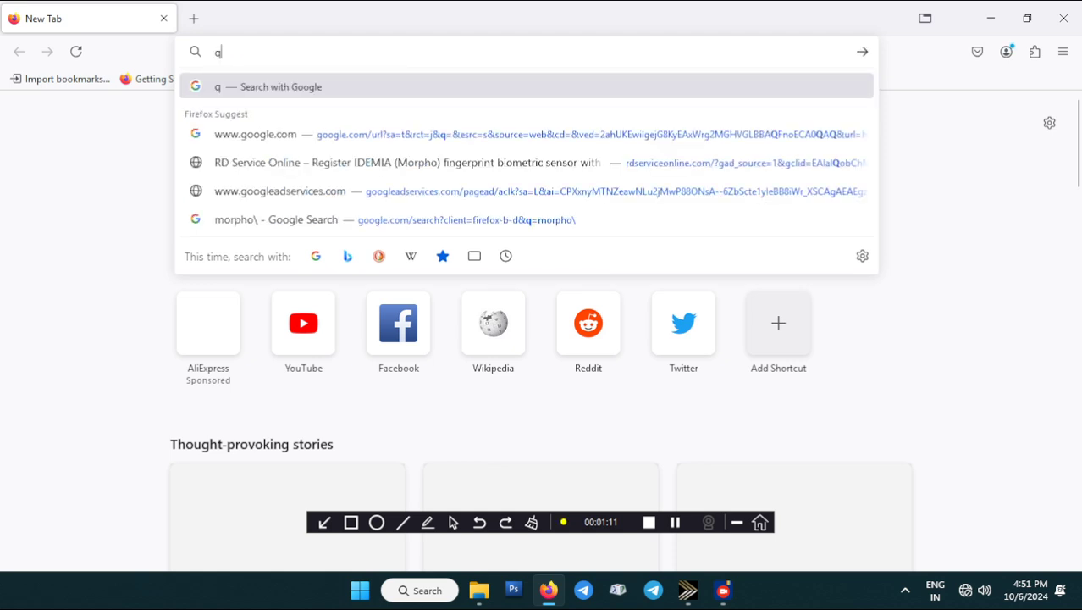
text(u)
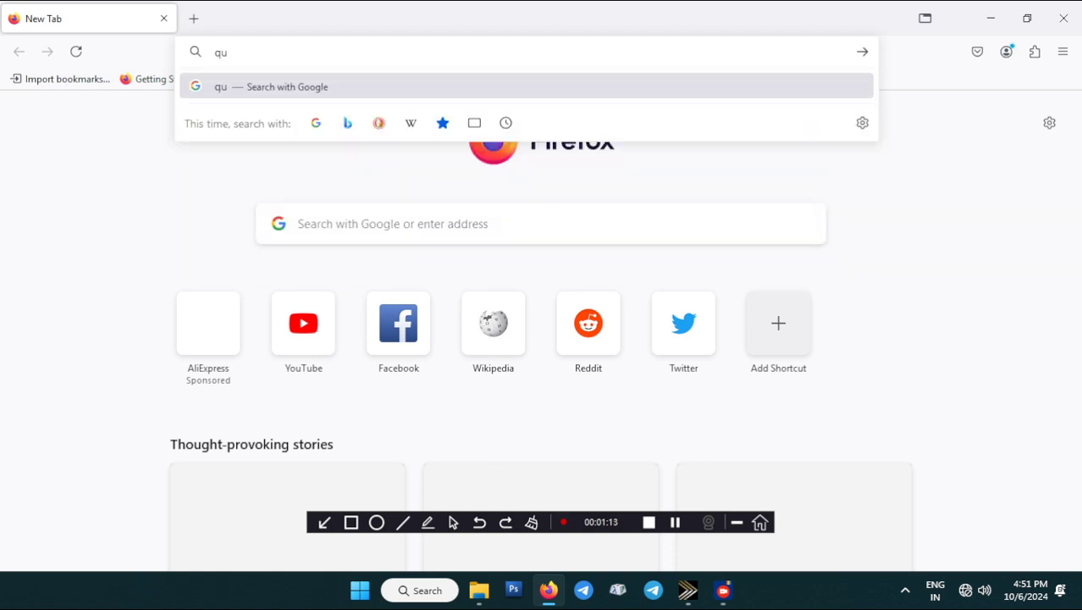
text(ick ti)
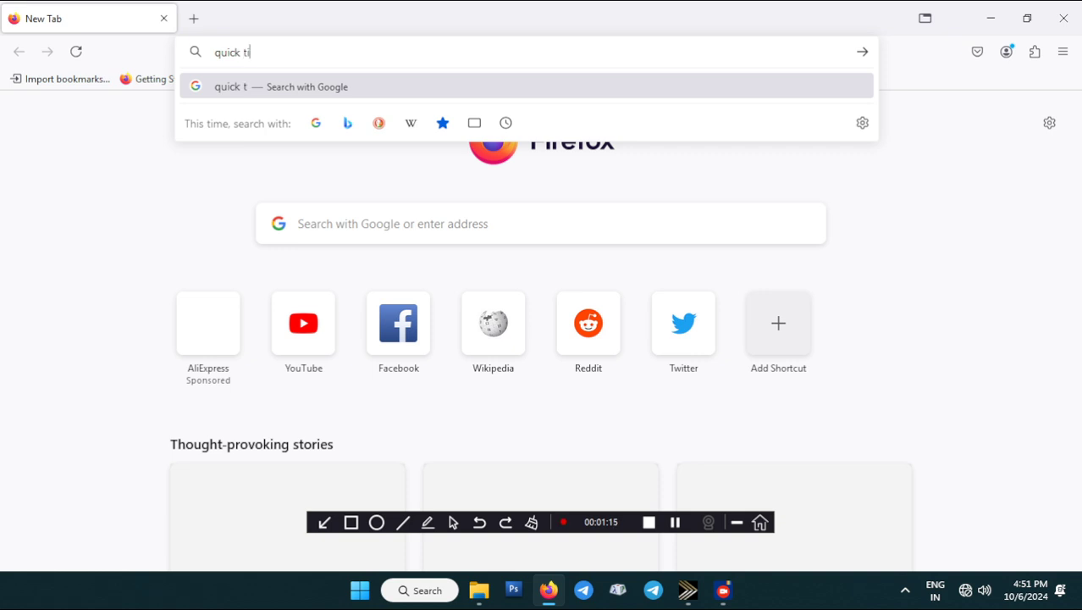
text(me)
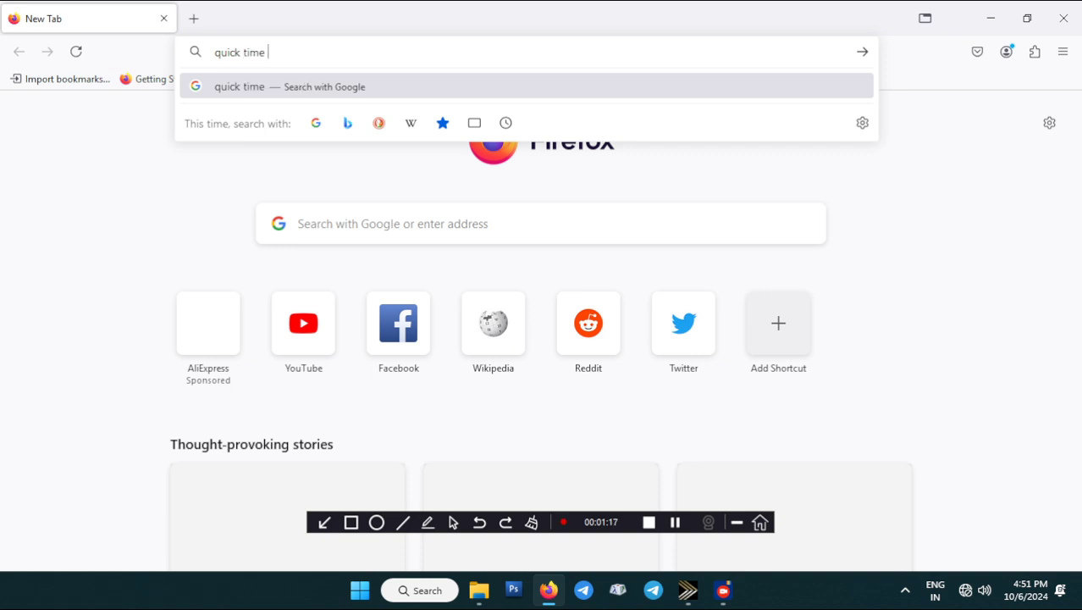
key(Return)
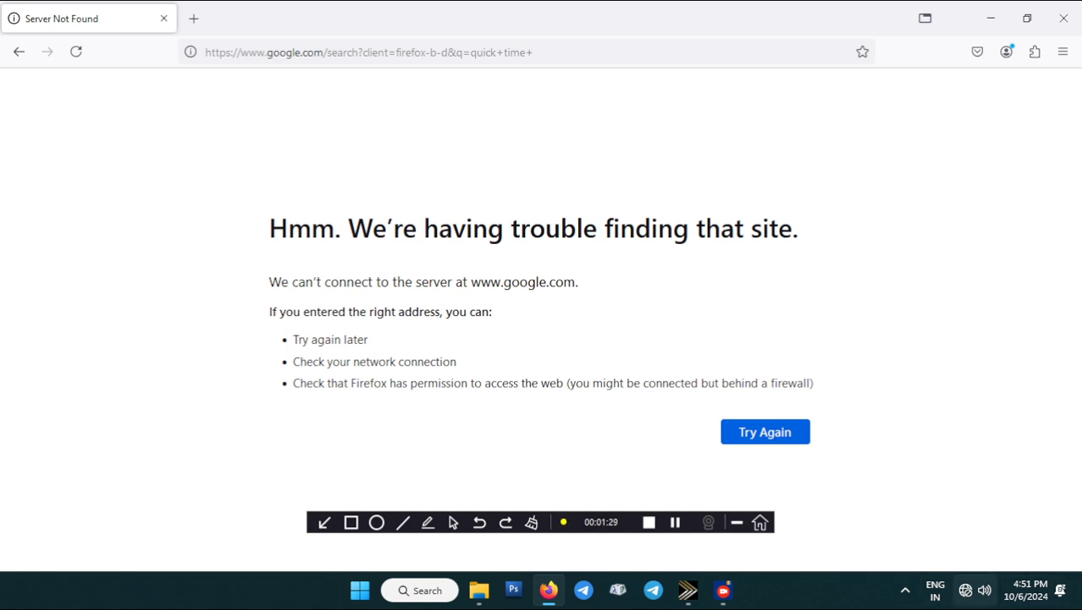
Turn on the computer's Wi-Fi connection and reload the QuickTime search page.
click(976, 590)
click(863, 333)
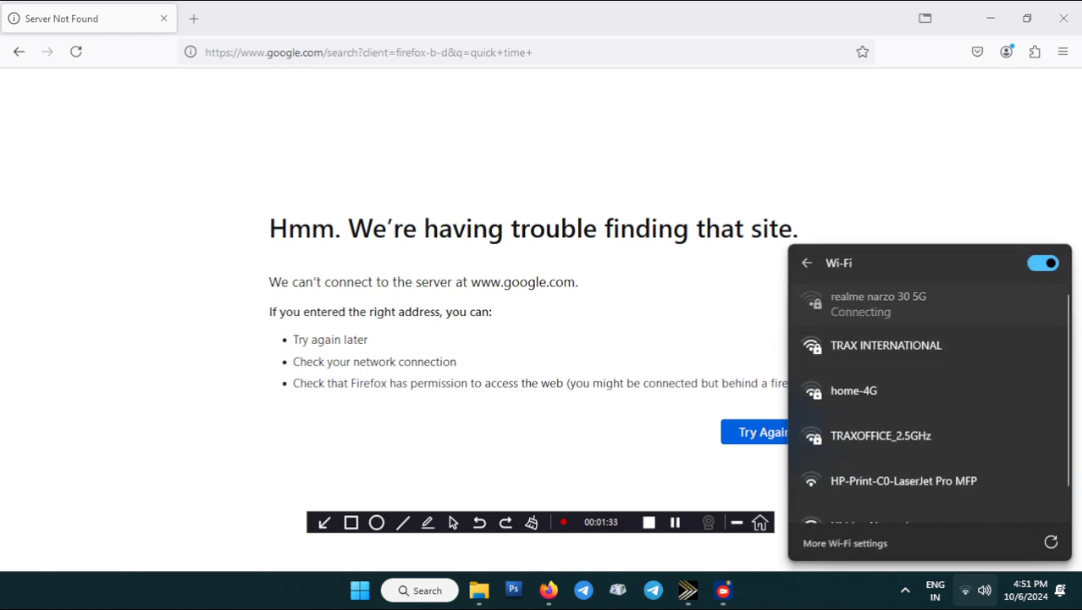
key(Escape)
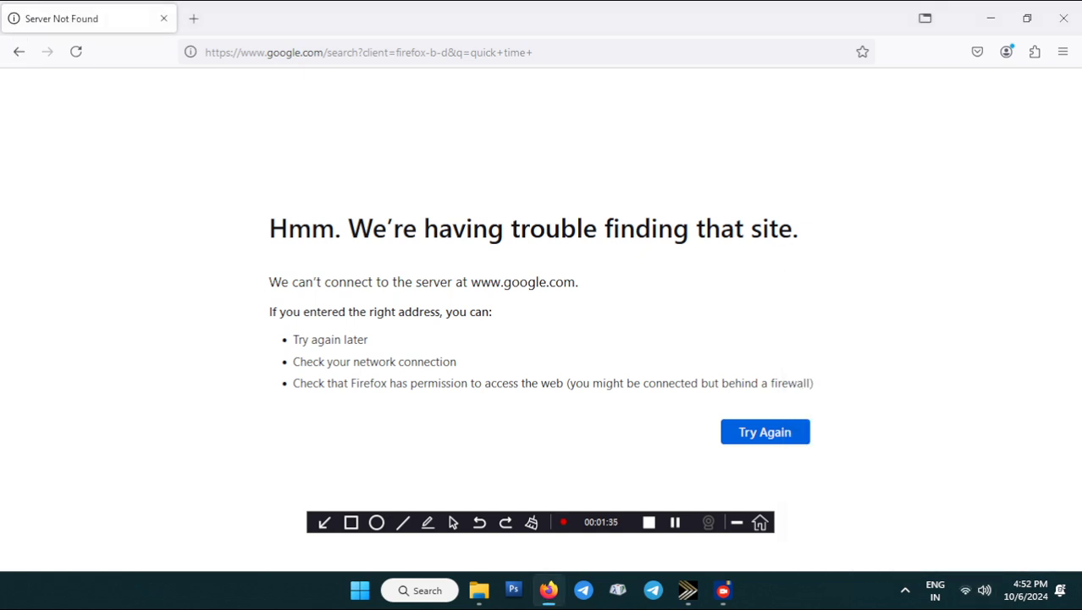
click(76, 52)
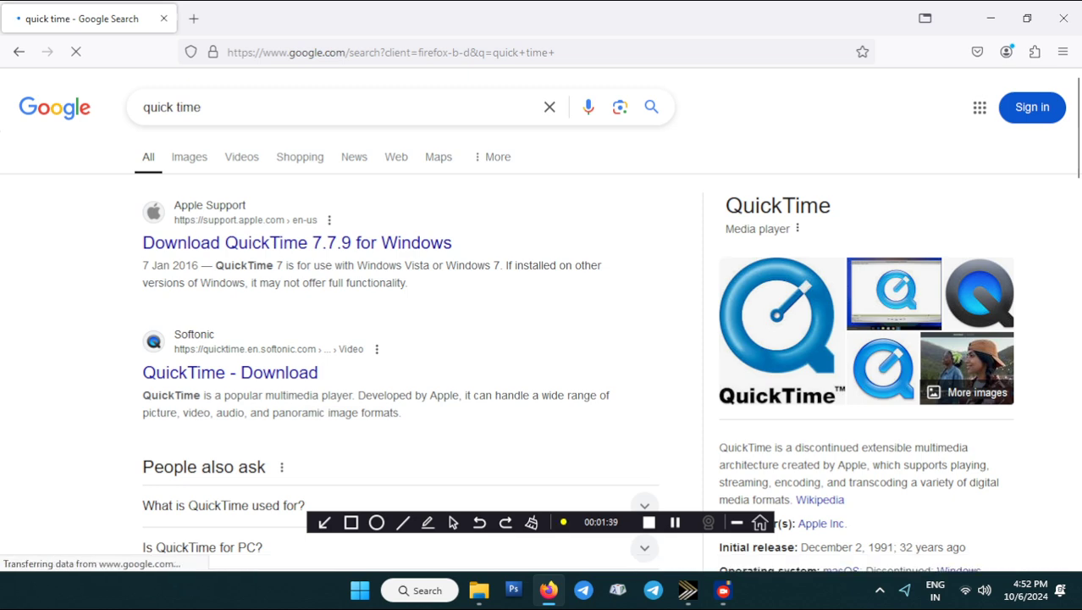
Try to open Uptodown's QuickTime 7.78.80.95 for Windows download page, allowing AMD Software's location access request along the way.
scroll(542, 339, down, 10)
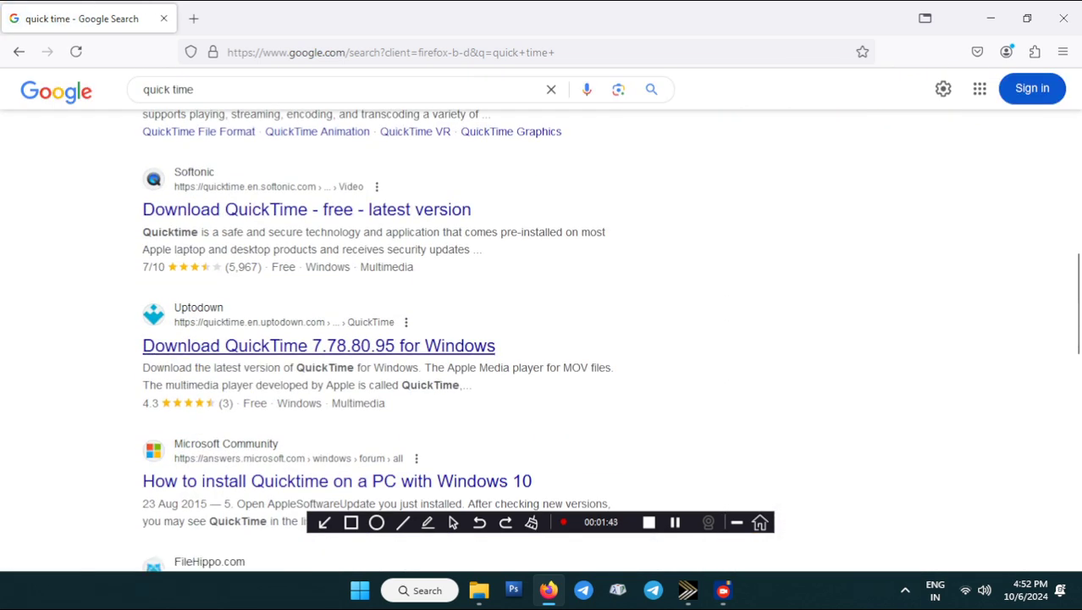
click(318, 346)
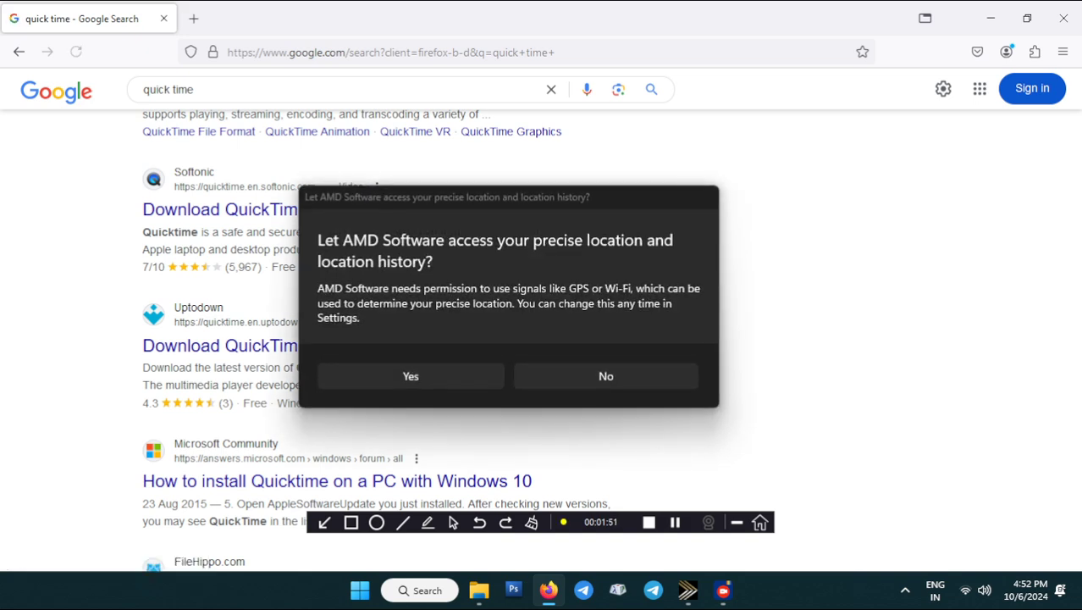
click(411, 376)
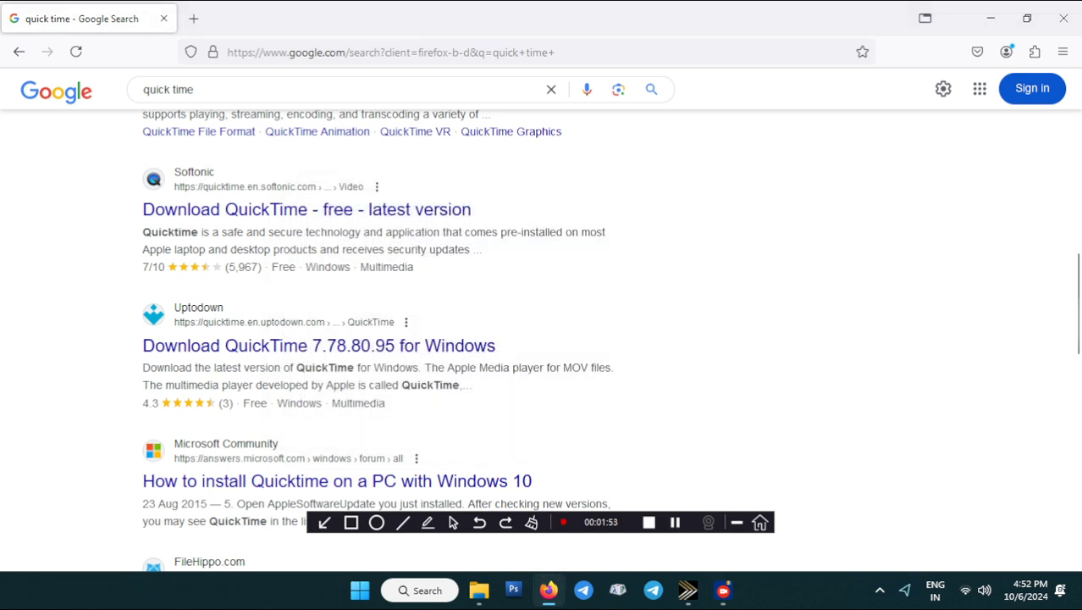
click(319, 345)
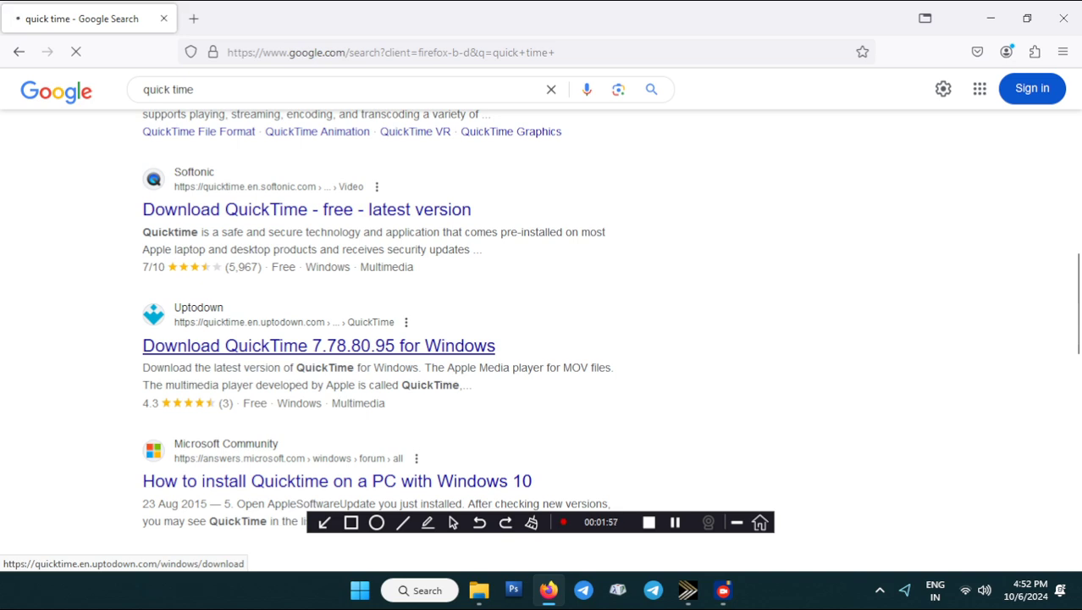
Look through the search results and open Softonic's "QuickTime - Download" page instead.
scroll(319, 345, down, 2)
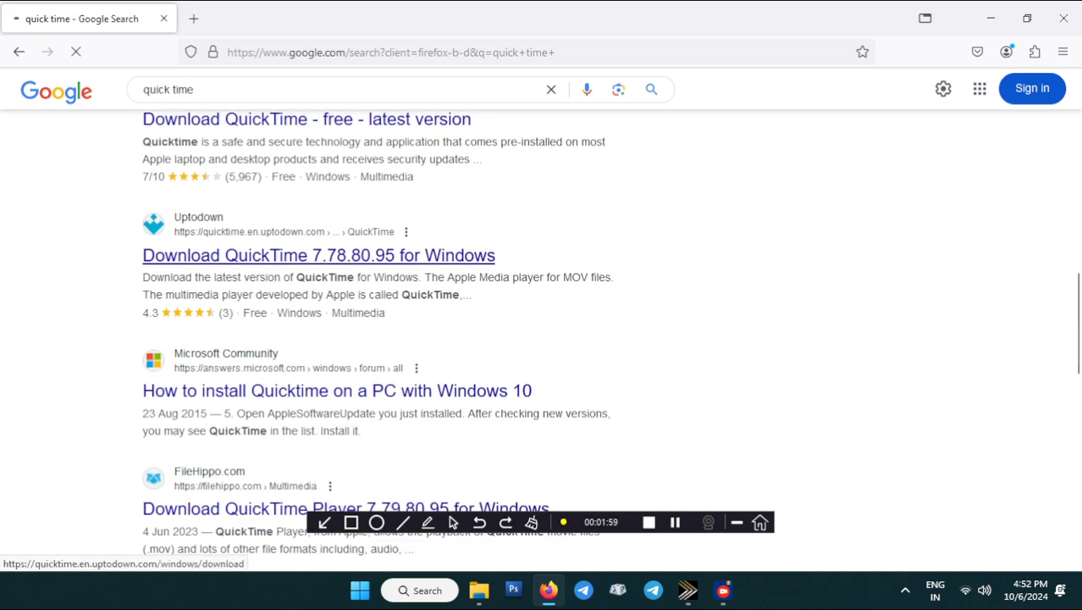
scroll(319, 345, down, 3)
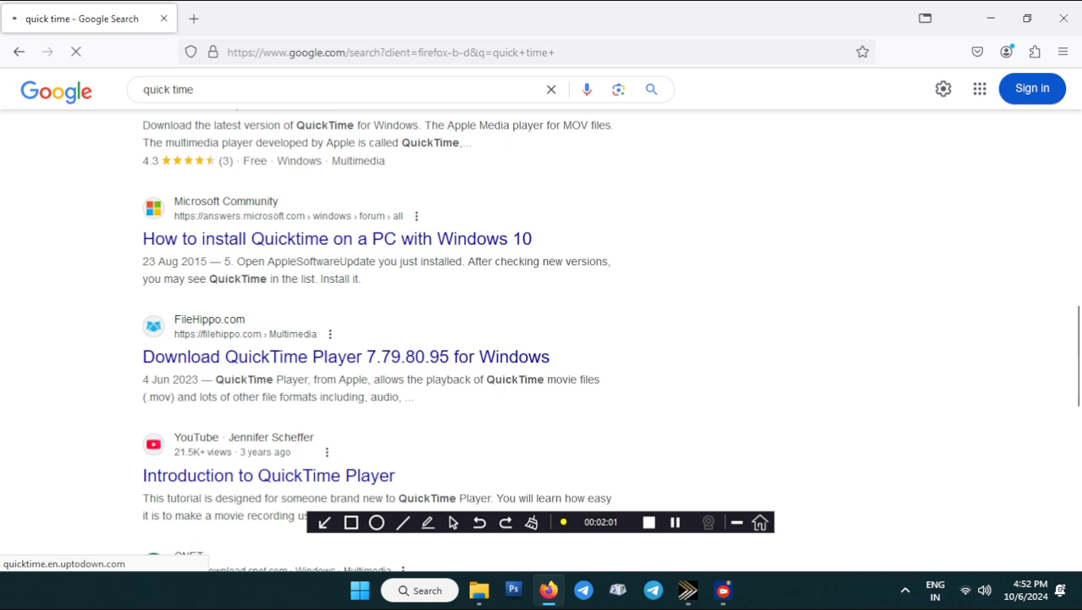
scroll(319, 264, up, 3)
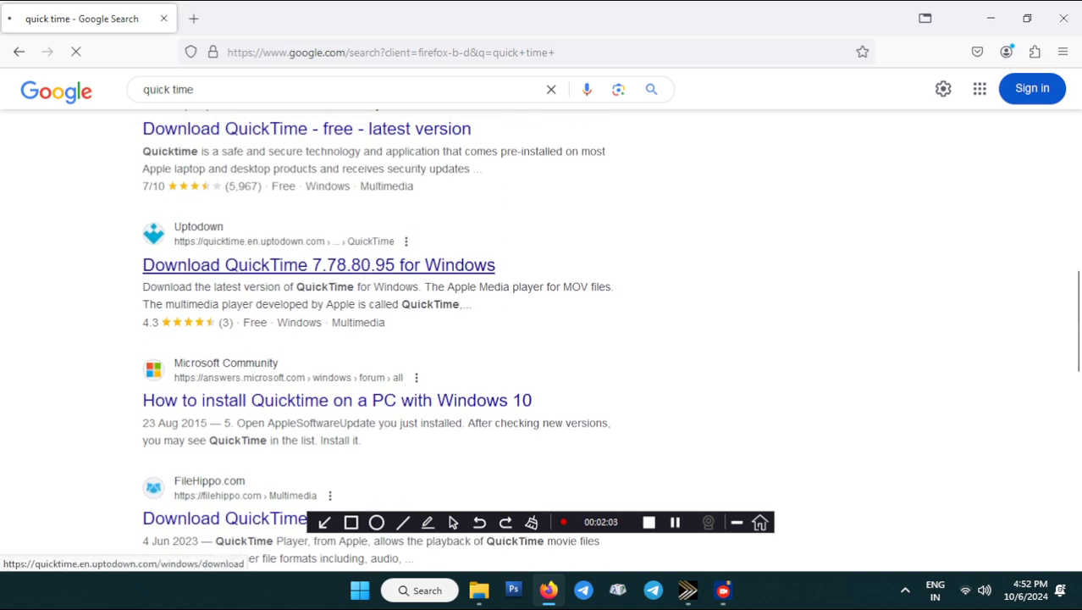
scroll(254, 279, up, 15)
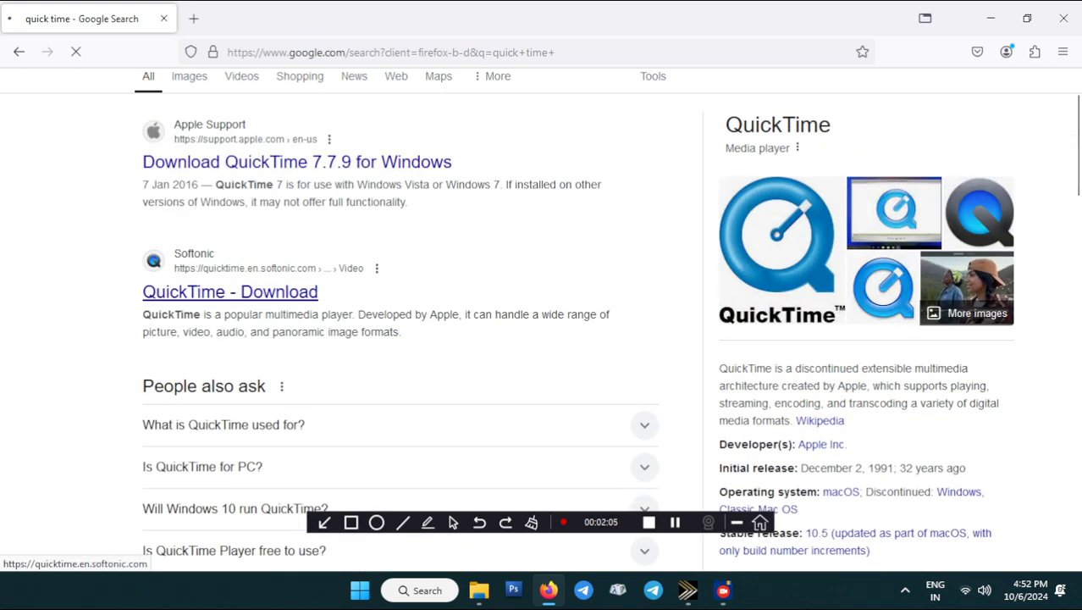
scroll(254, 292, up, 1)
scroll(254, 292, down, 2)
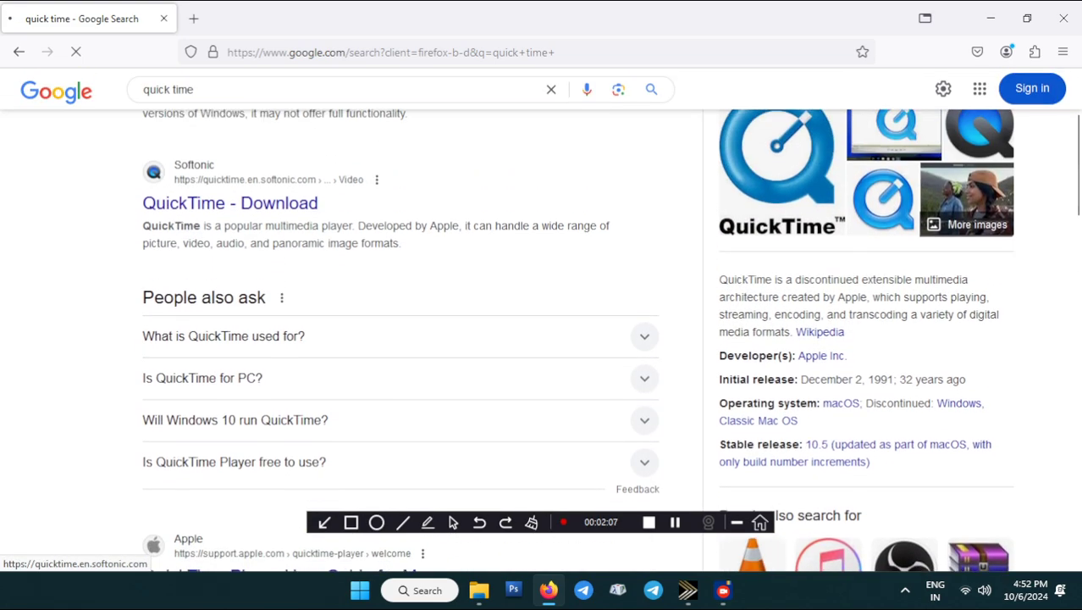
scroll(254, 291, up, 2)
scroll(254, 292, down, 1)
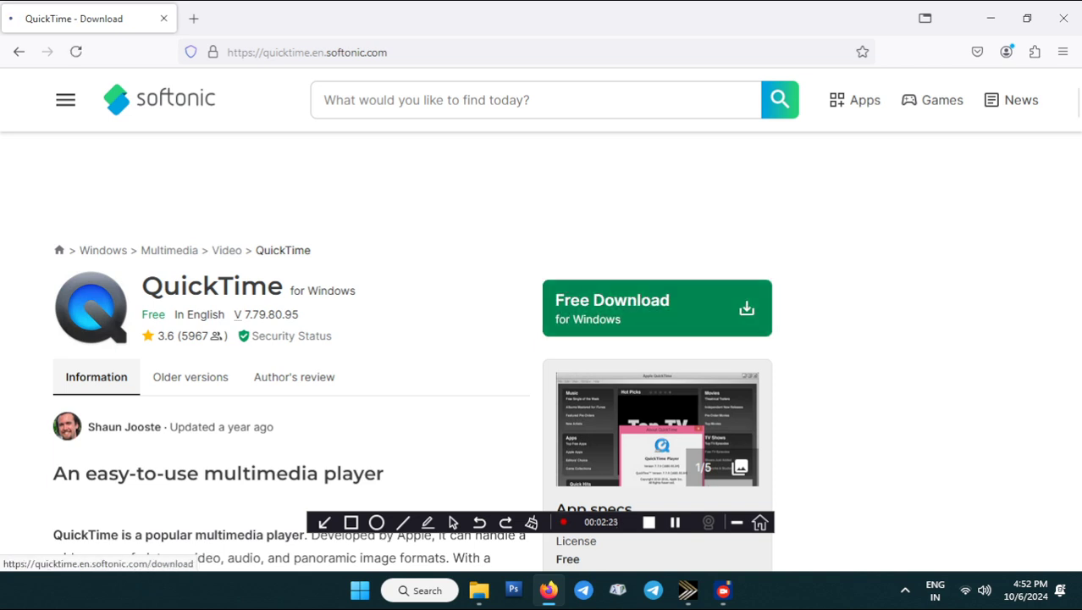
Download the free QuickTime 7.79.80.95 installer for Windows from Softonic.
click(657, 307)
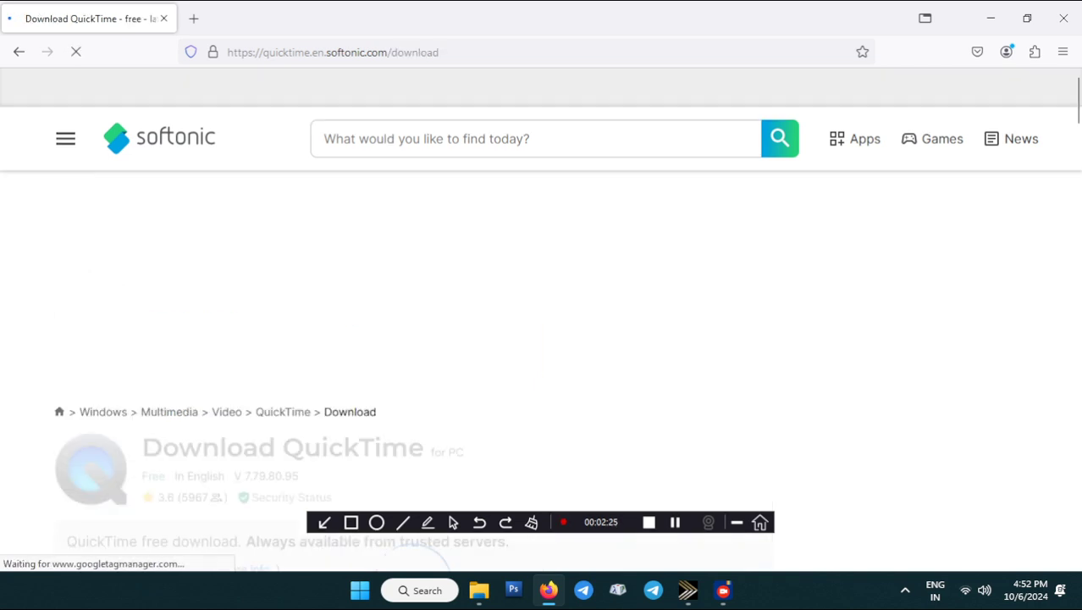
scroll(412, 369, down, 1)
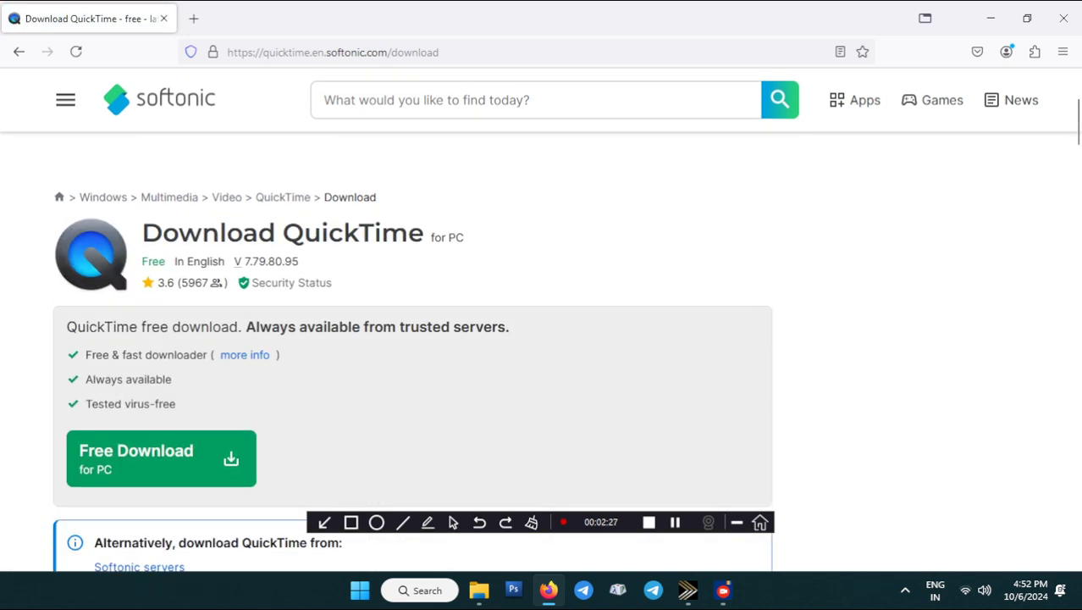
click(160, 430)
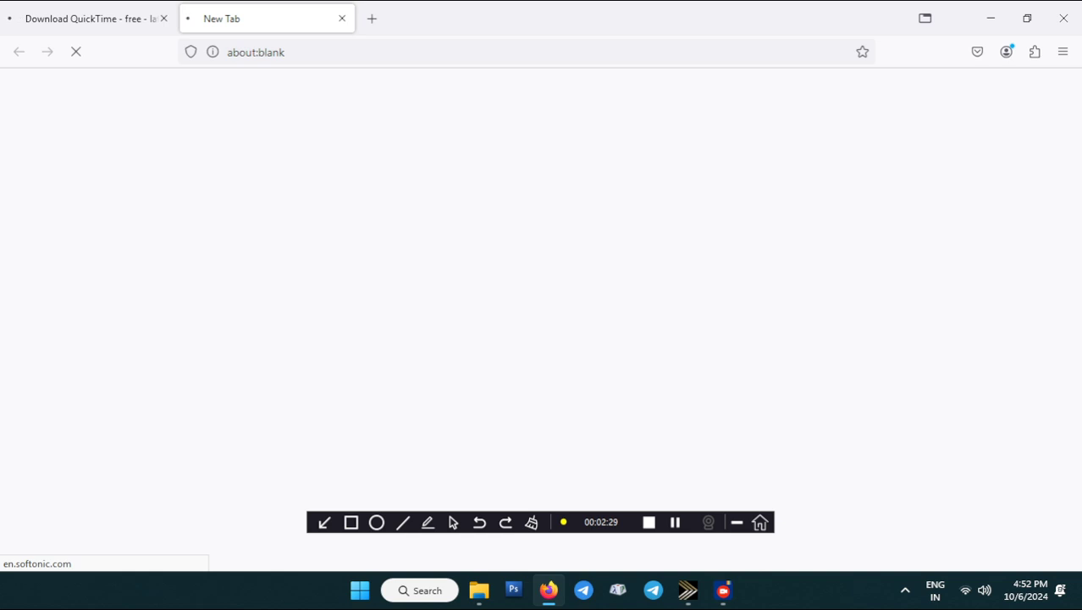
click(89, 18)
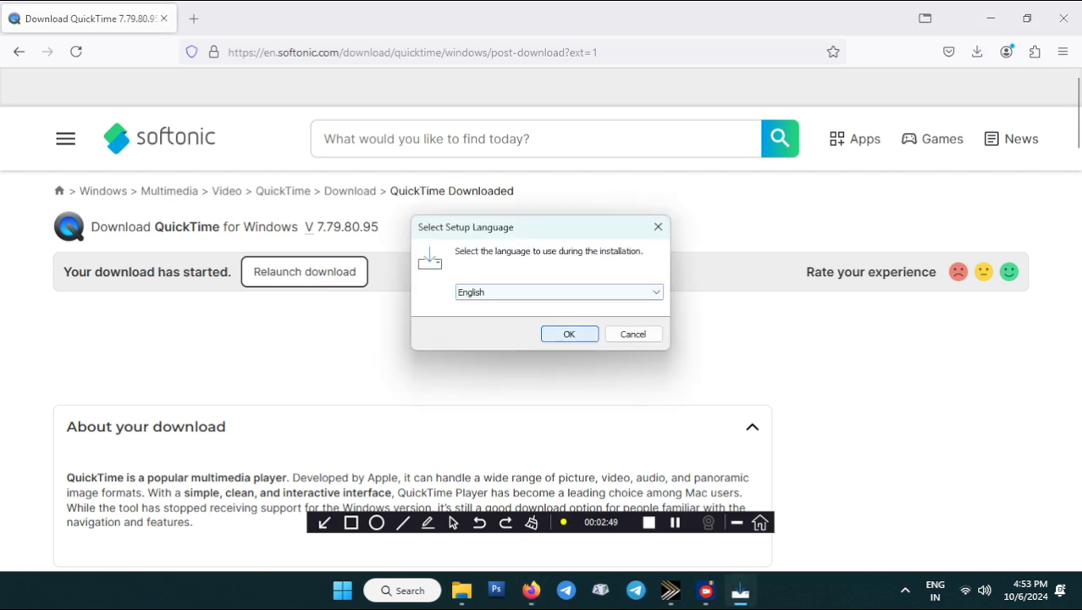
Accept English as the QuickTime setup language and return to the EDIUS System Settings.
click(569, 334)
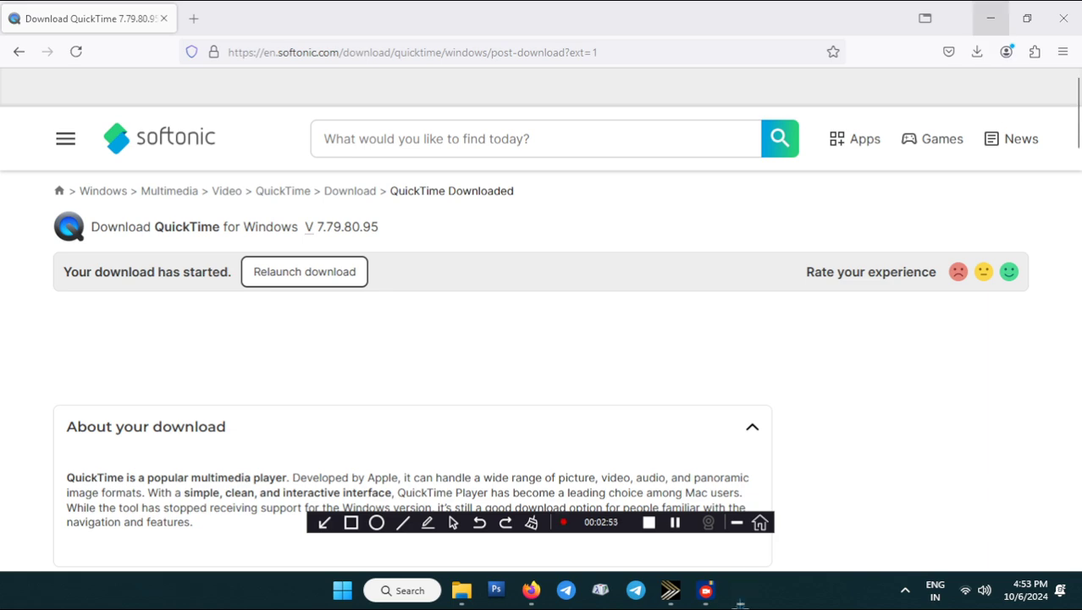
click(990, 18)
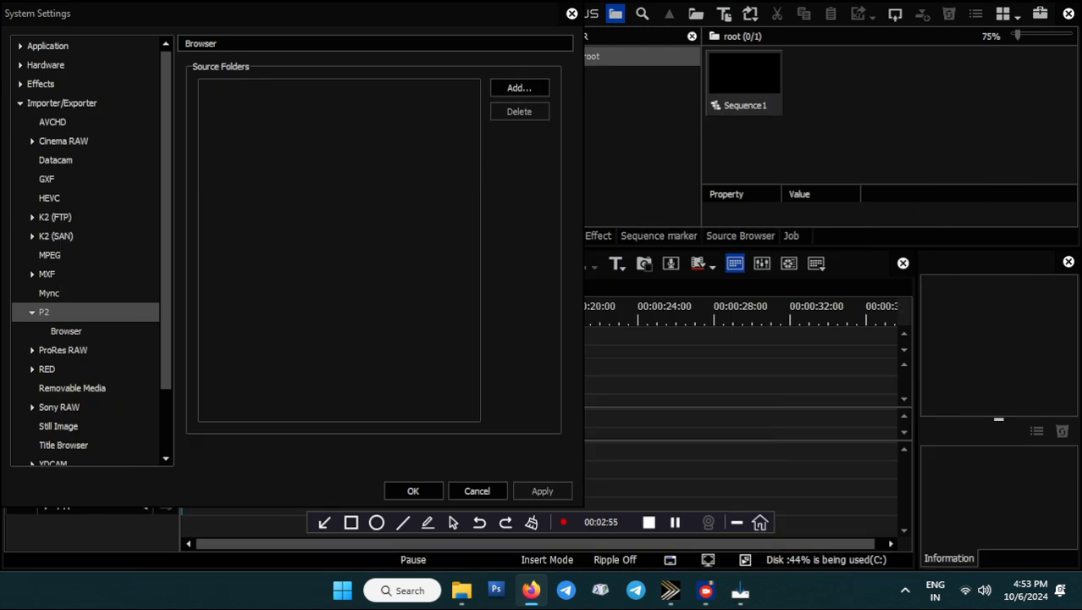
Close the System Settings and EDIUS, and try to download quicktime-7.79.80.95-installer.exe with the QuickTime Download Manager.
key(Escape)
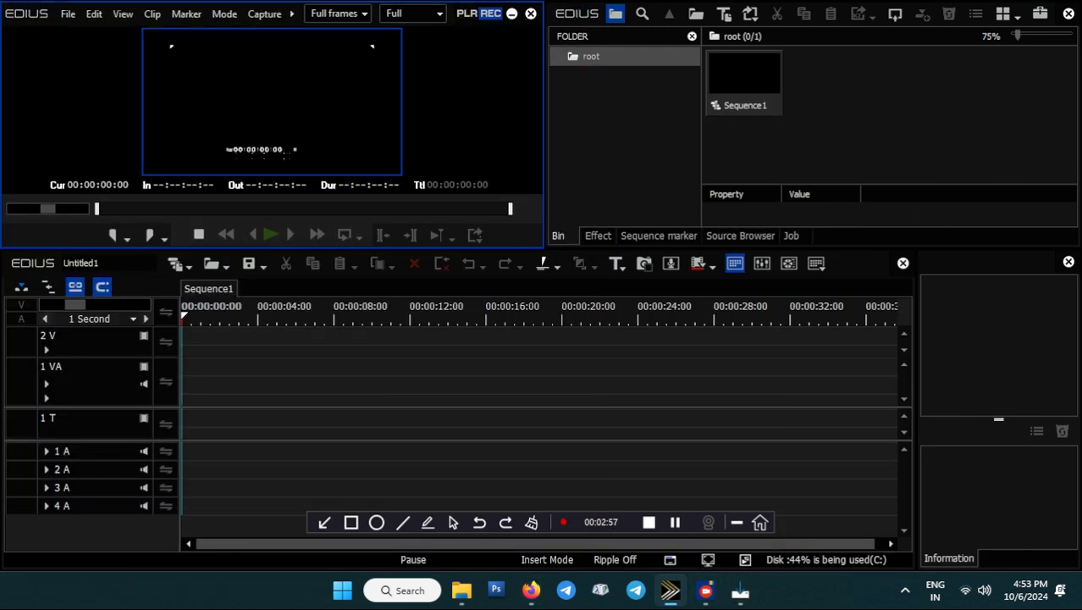
click(530, 13)
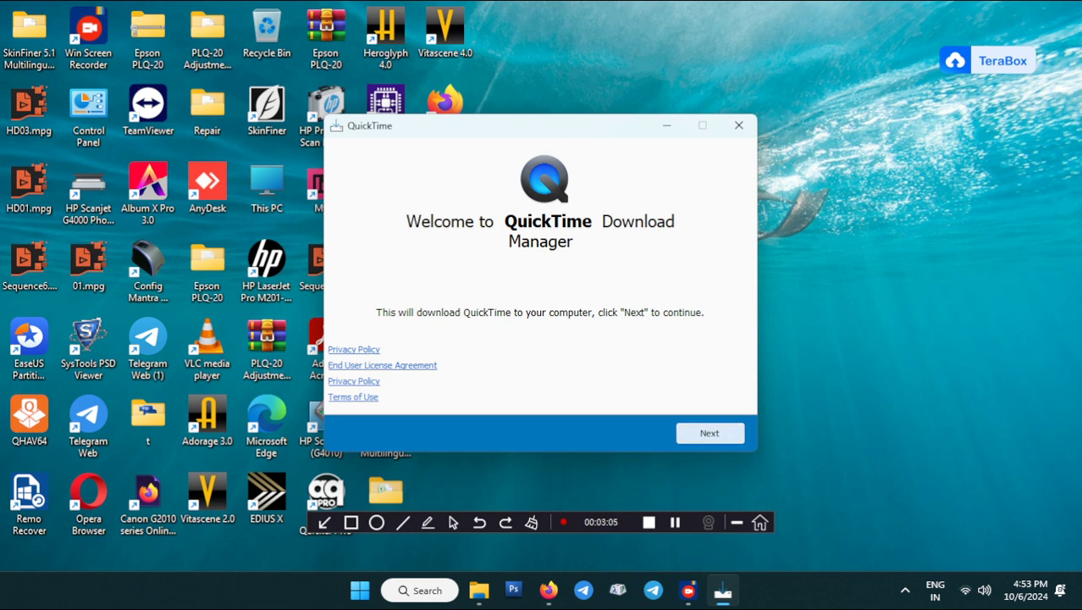
click(709, 432)
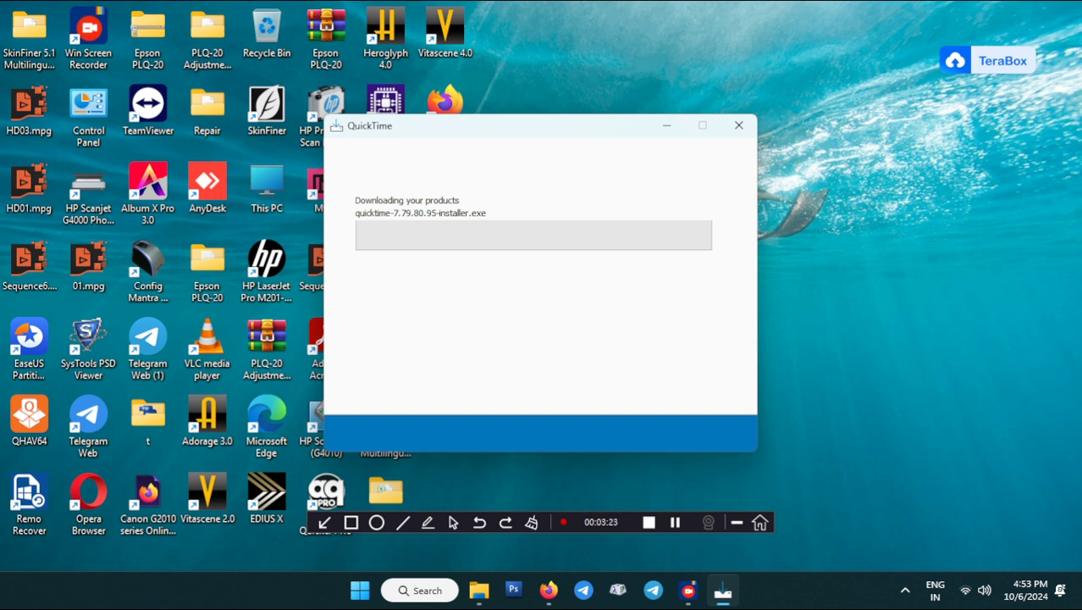
drag(540, 125, 733, 85)
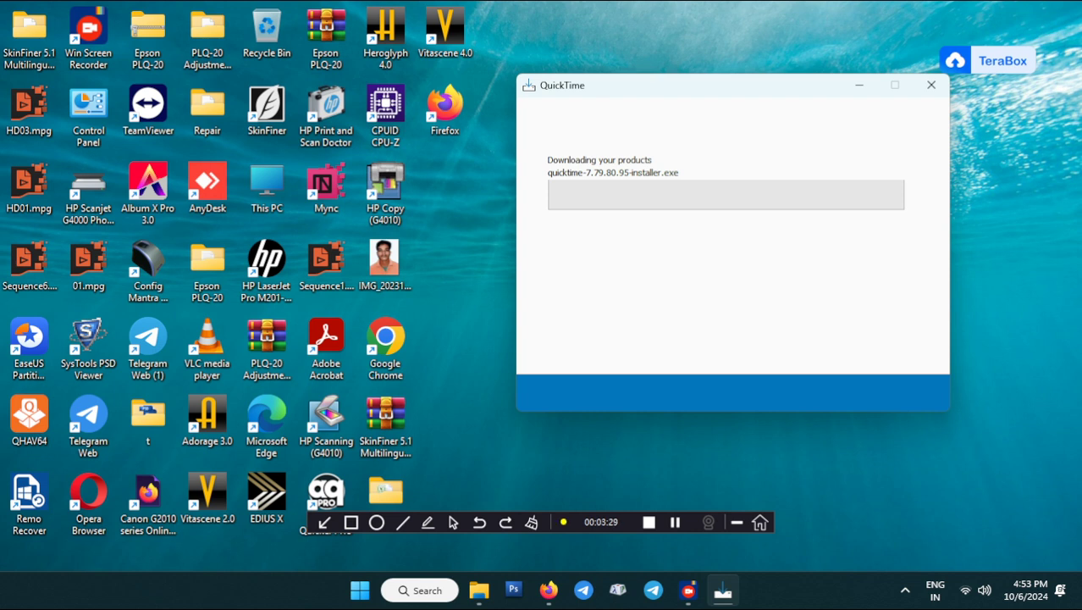
right_click(590, 16)
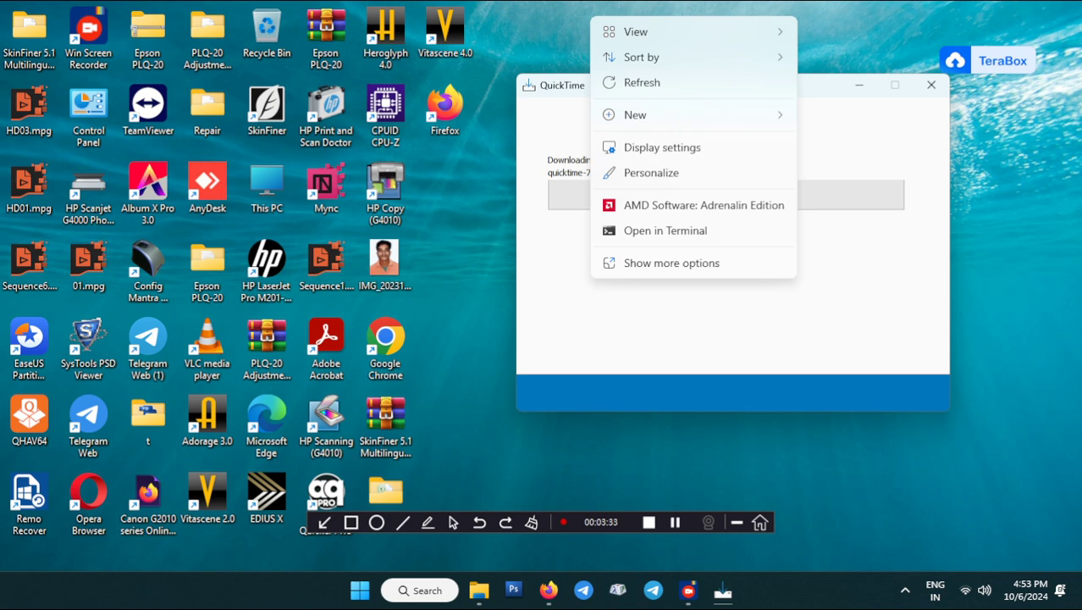
click(642, 82)
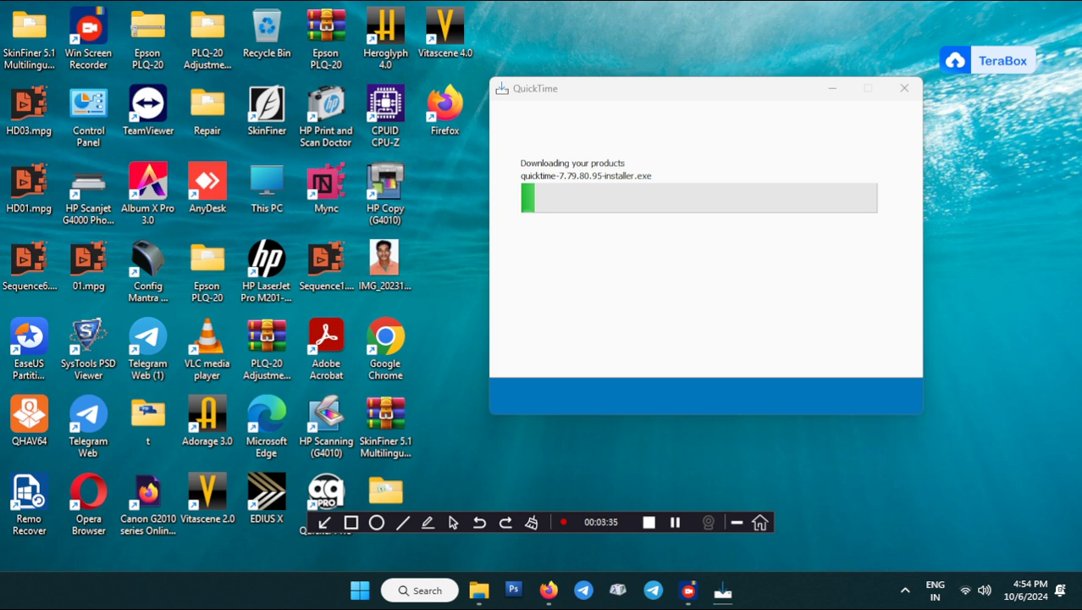
right_click(630, 36)
click(666, 104)
right_click(618, 21)
click(669, 87)
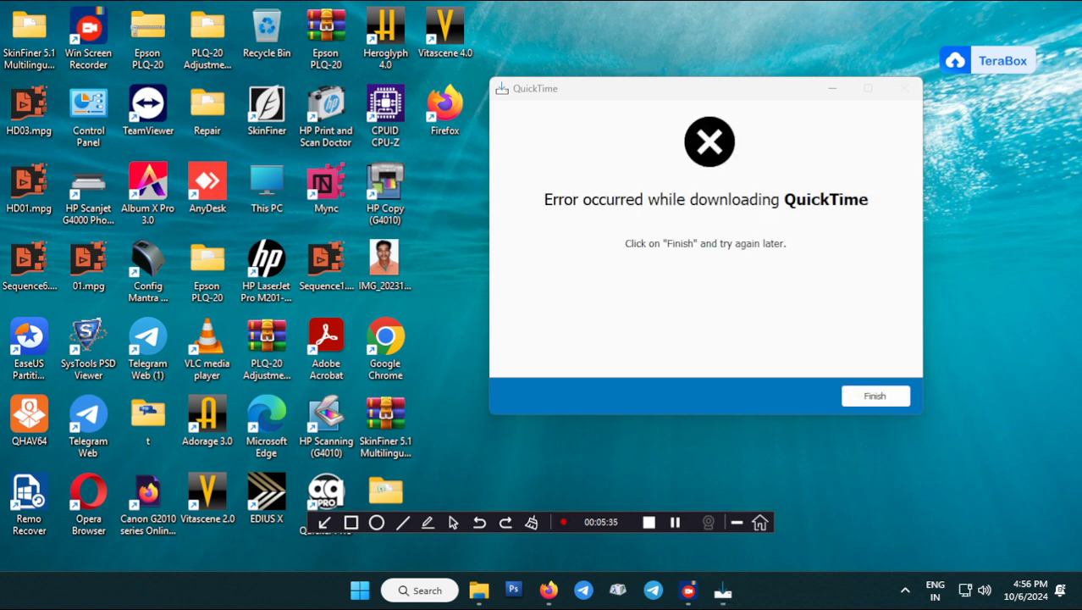
Dismiss the QuickTime Download Manager and switch to Firefox.
click(875, 395)
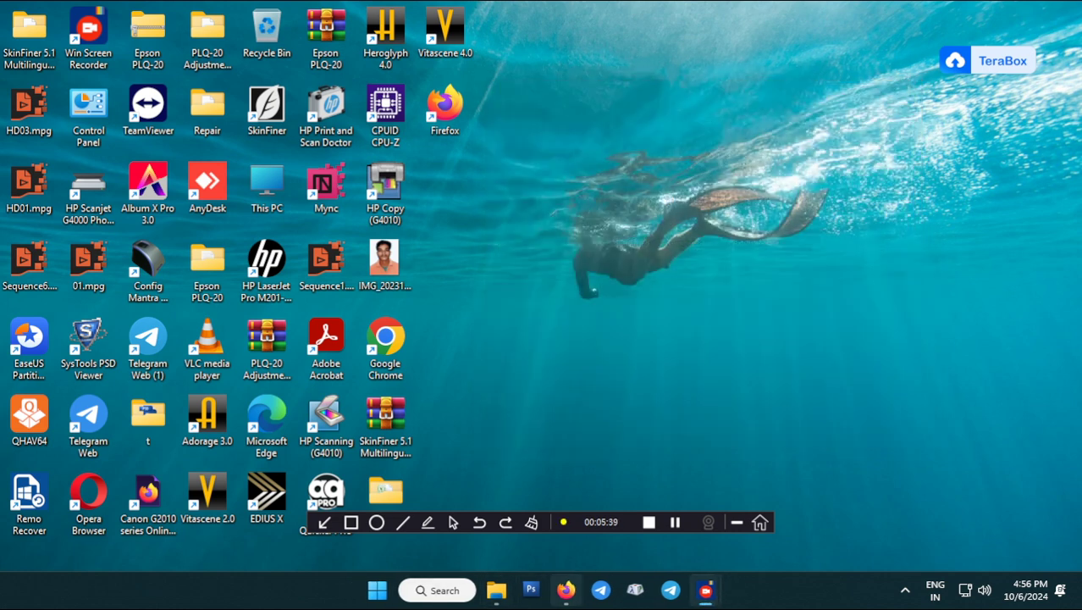
click(565, 590)
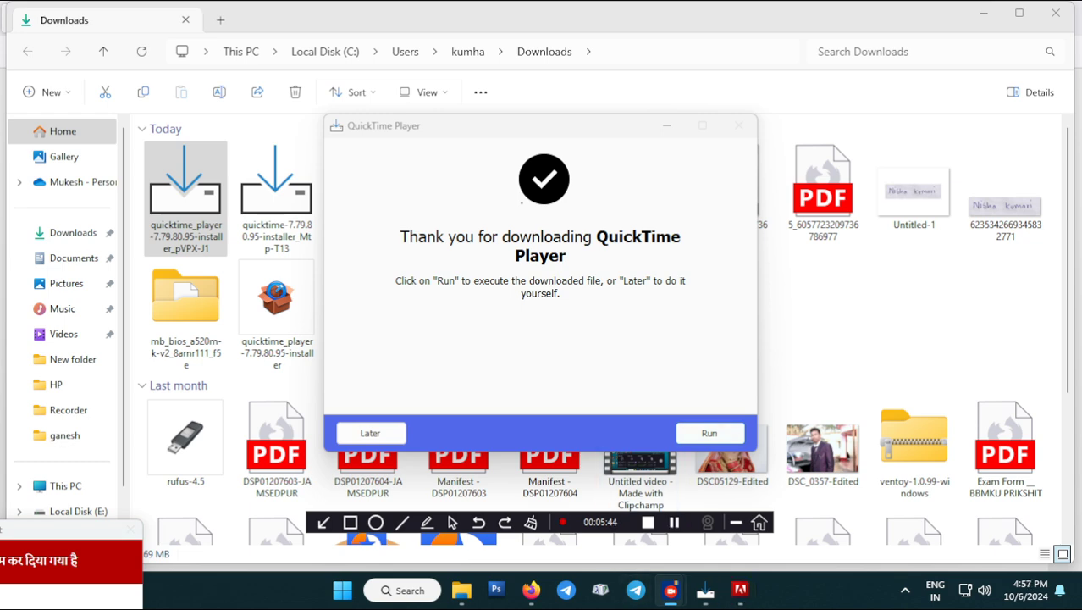
Run the downloaded QuickTime Player installer, accept the license agreement, and install QuickTime 7 with the Typical setup.
click(709, 433)
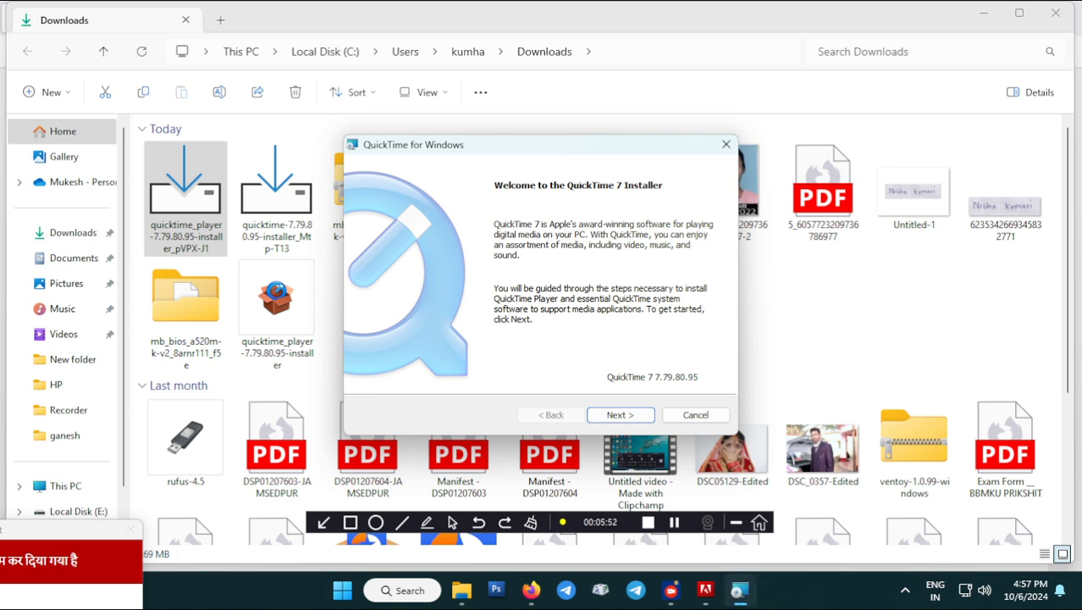
key(Return)
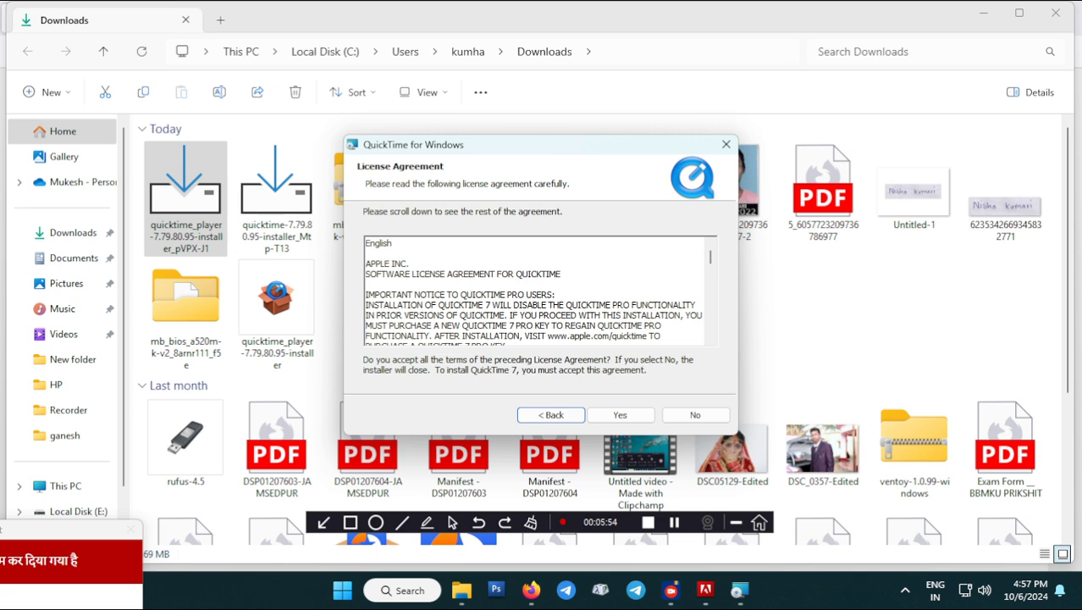
key(alt+y)
key(Return)
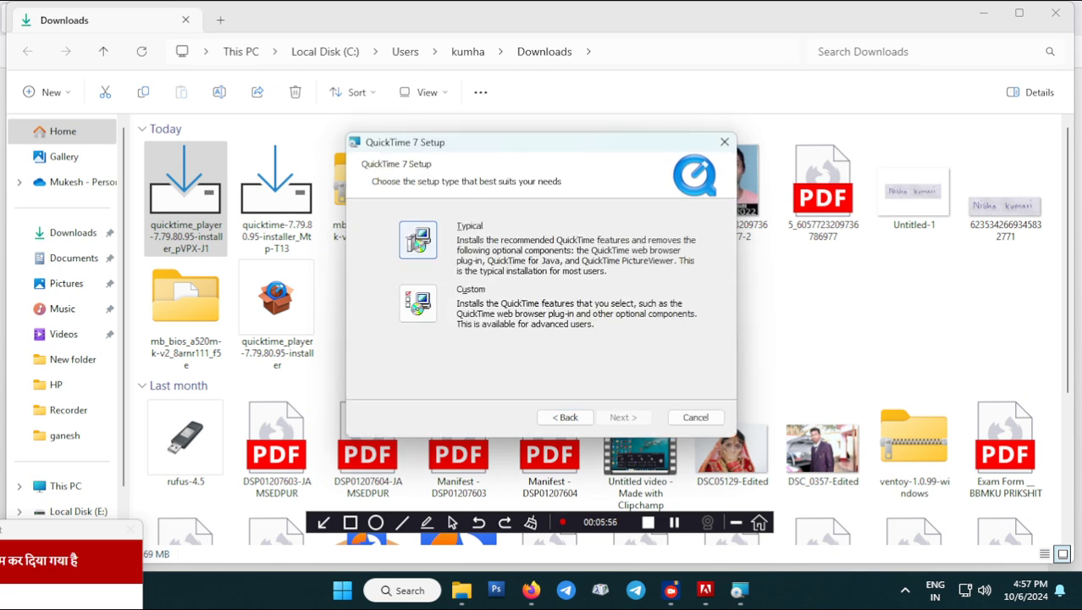
key(Return)
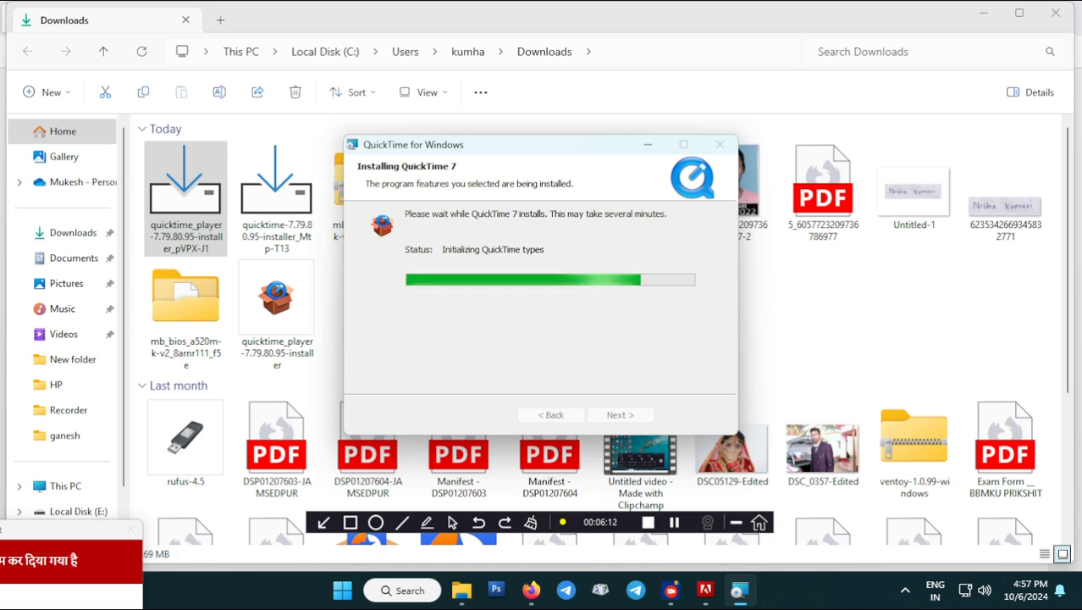
click(620, 414)
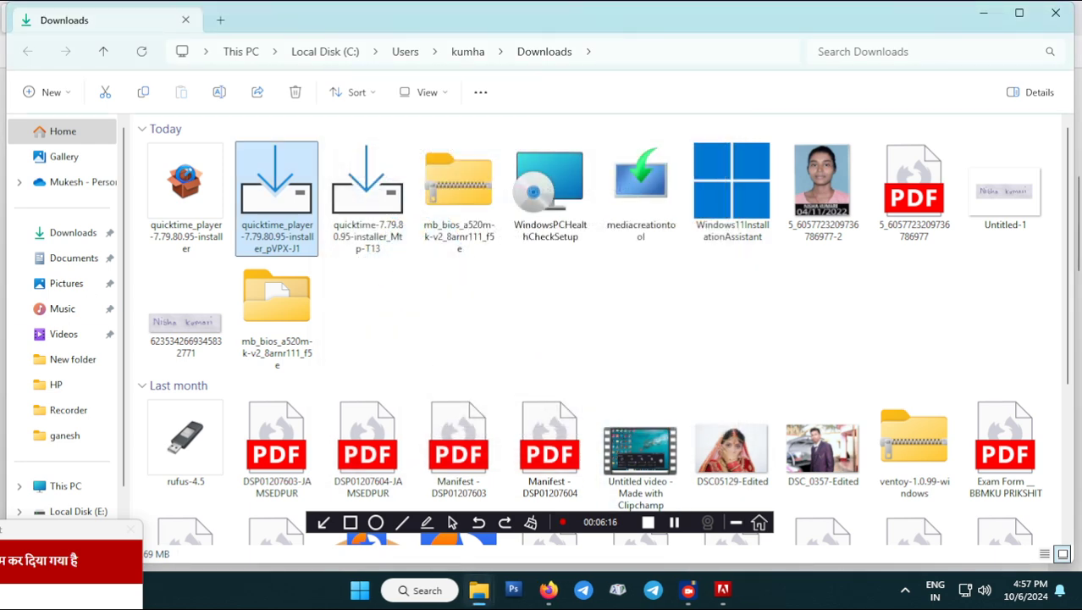
Select the quicktime_player-7.79.80.95-installer file in Downloads, minimize the folder window and close Firefox.
click(185, 196)
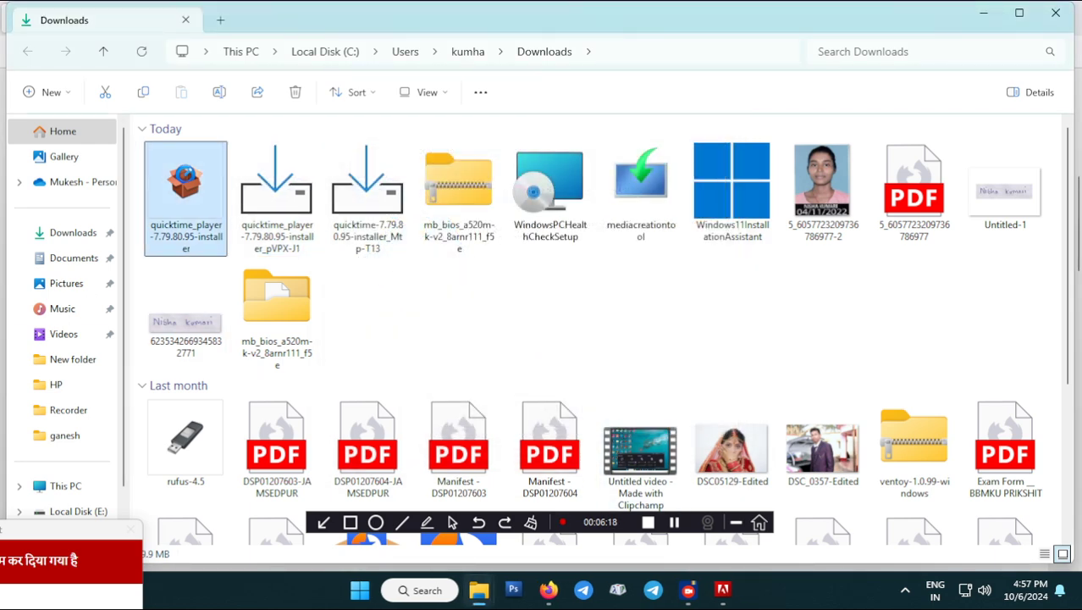
drag(68, 529, 16, 599)
click(983, 14)
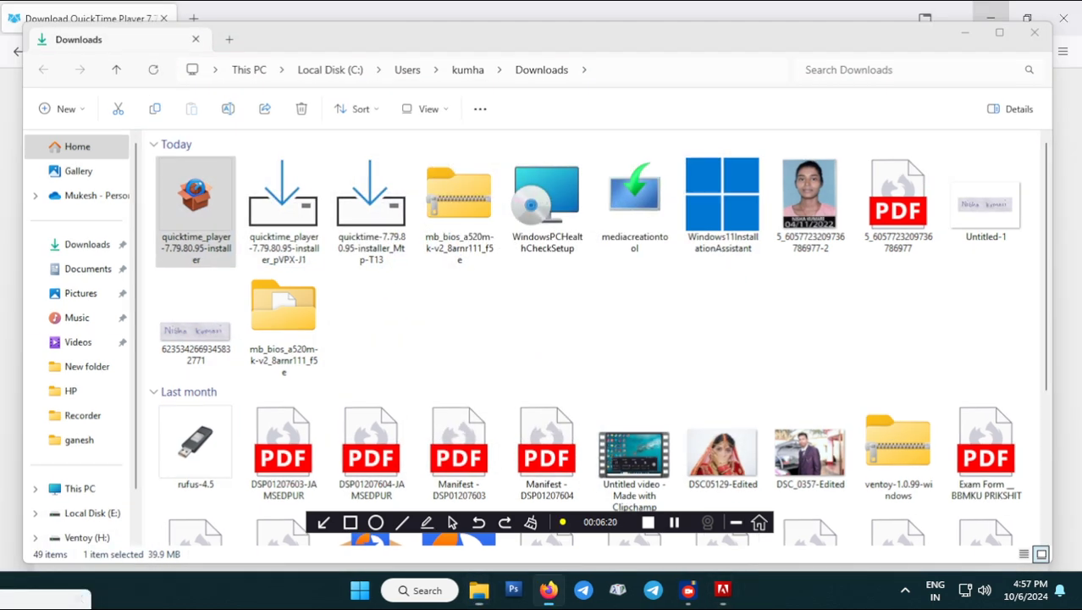
click(1062, 18)
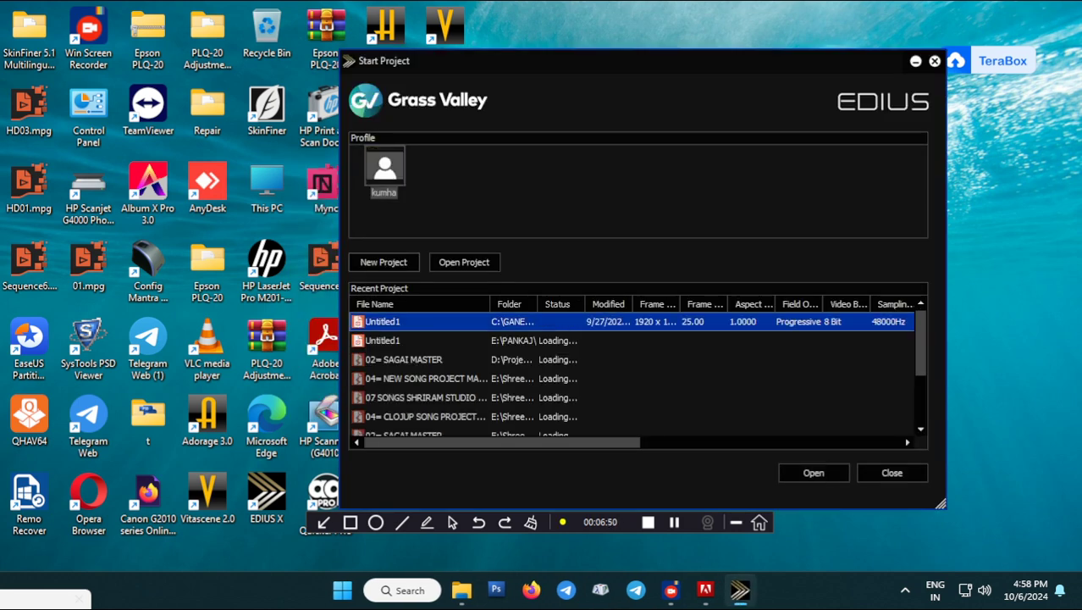
Create a new EDIUS project from the HD 1920x1080 50p 16:9 8bit 2ch preset.
click(384, 261)
scroll(397, 340, down, 1)
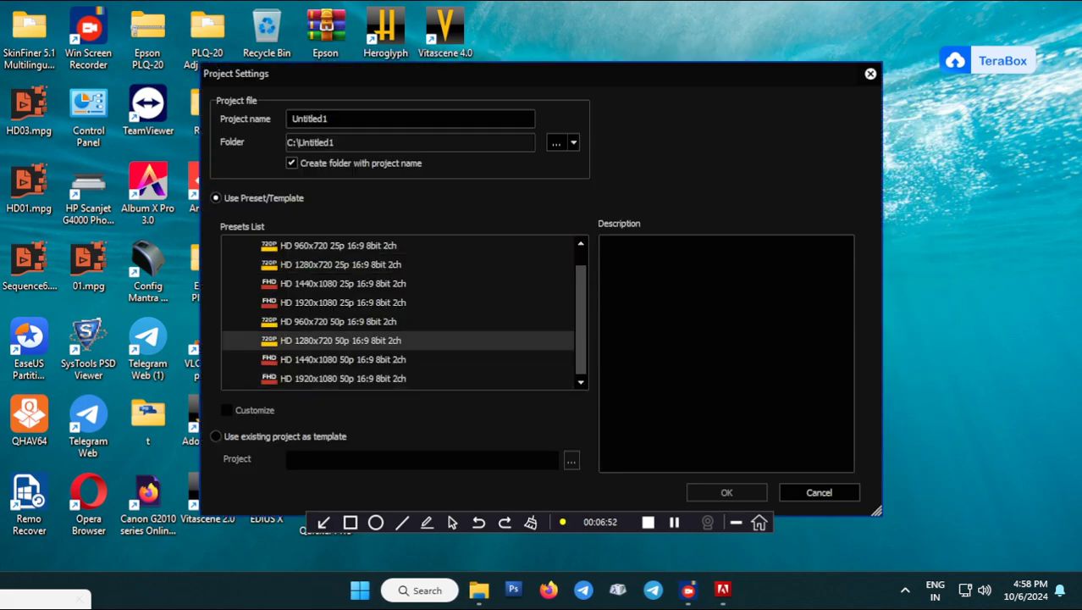
double_click(342, 378)
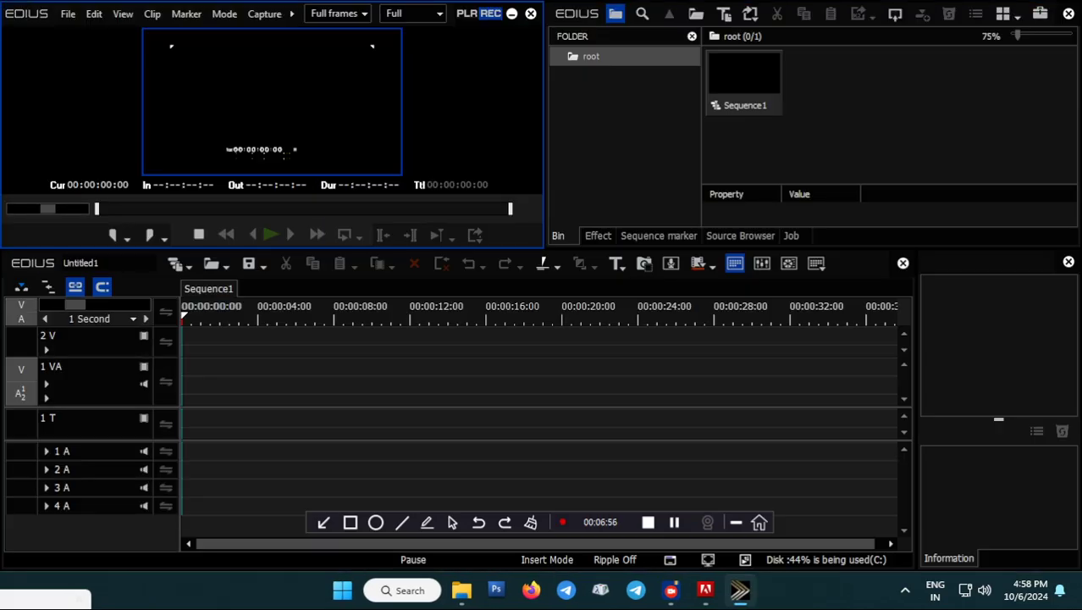
Import the 0101 video clip from the Videos folder into the bin.
key(ctrl+o)
double_click(290, 111)
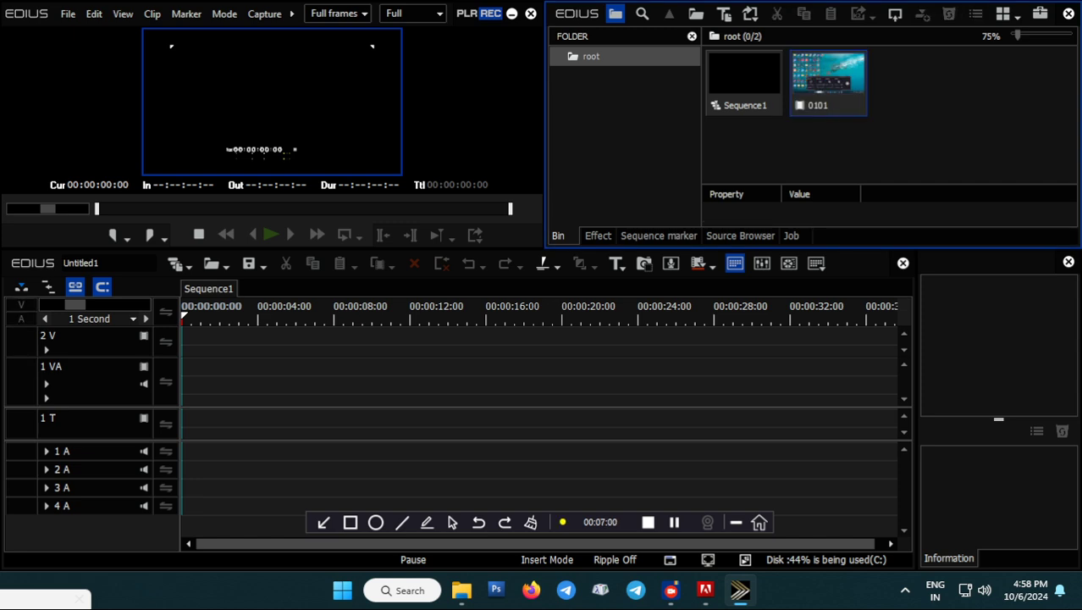
Examine the supported clip file types in the Open dialog and look into the Captures folder without importing anything.
key(ctrl+o)
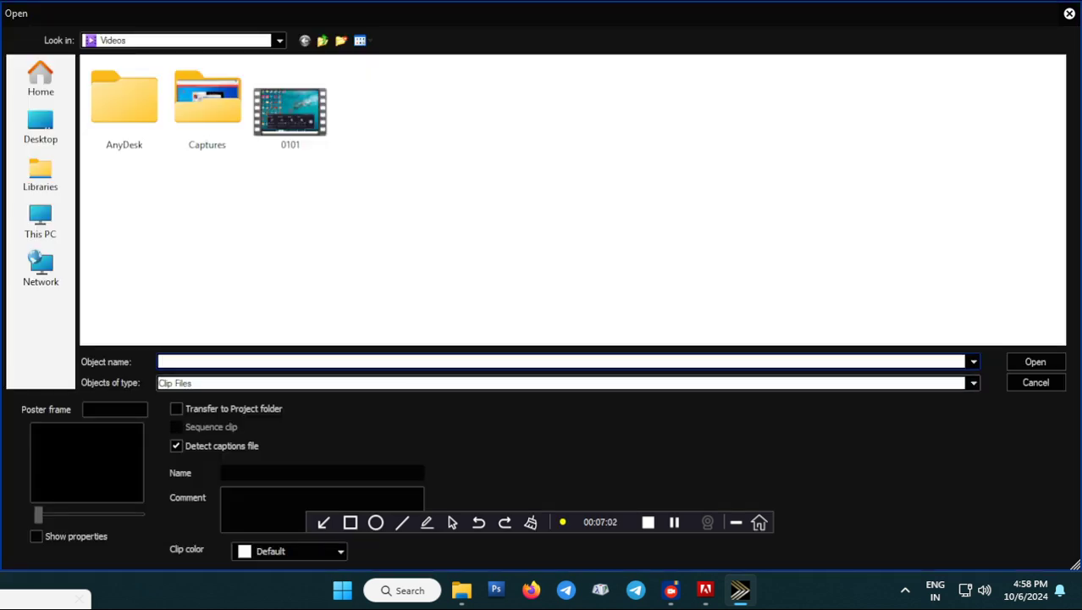
click(560, 383)
scroll(618, 219, down, 5)
key(t)
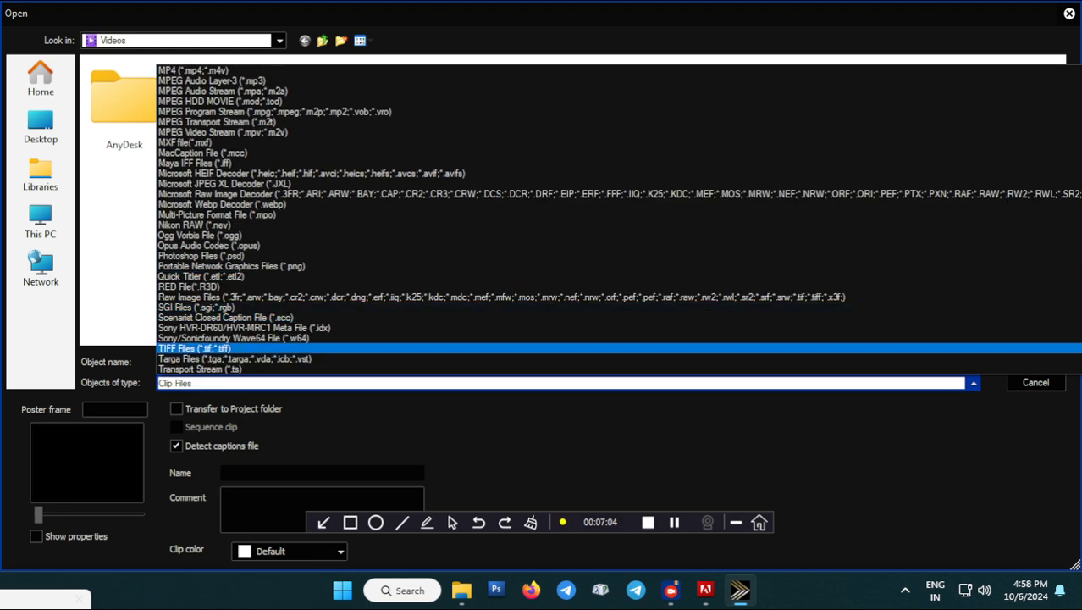
scroll(618, 348, down, 3)
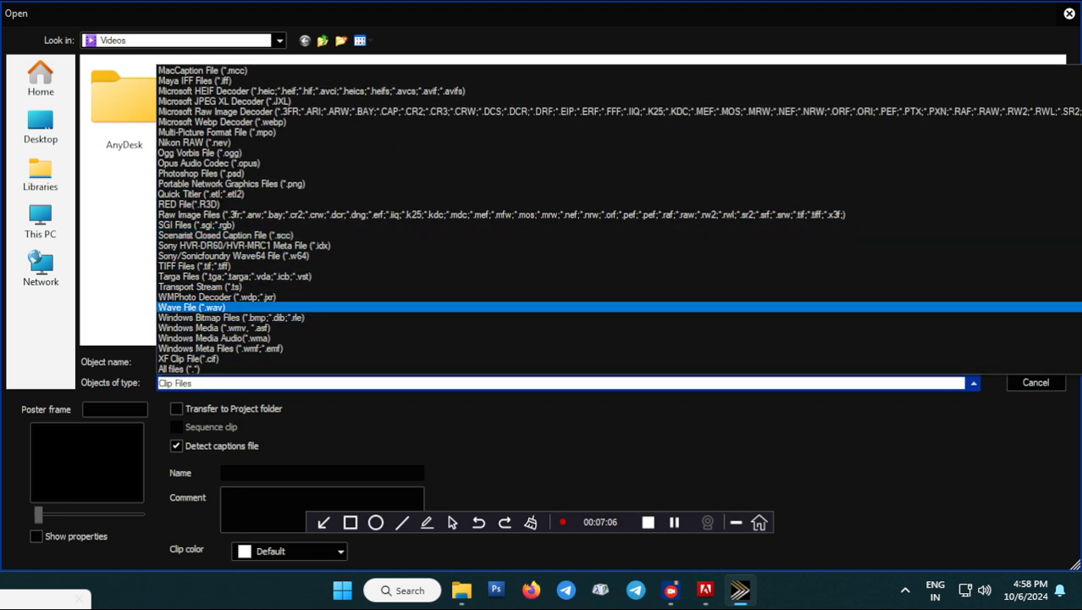
key(Escape)
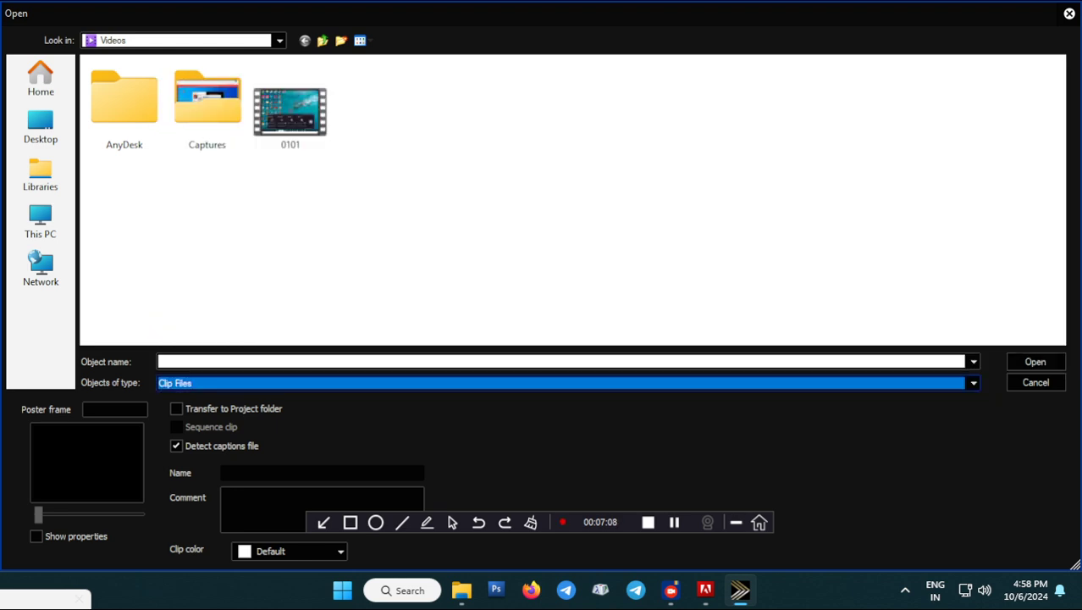
double_click(208, 108)
key(Escape)
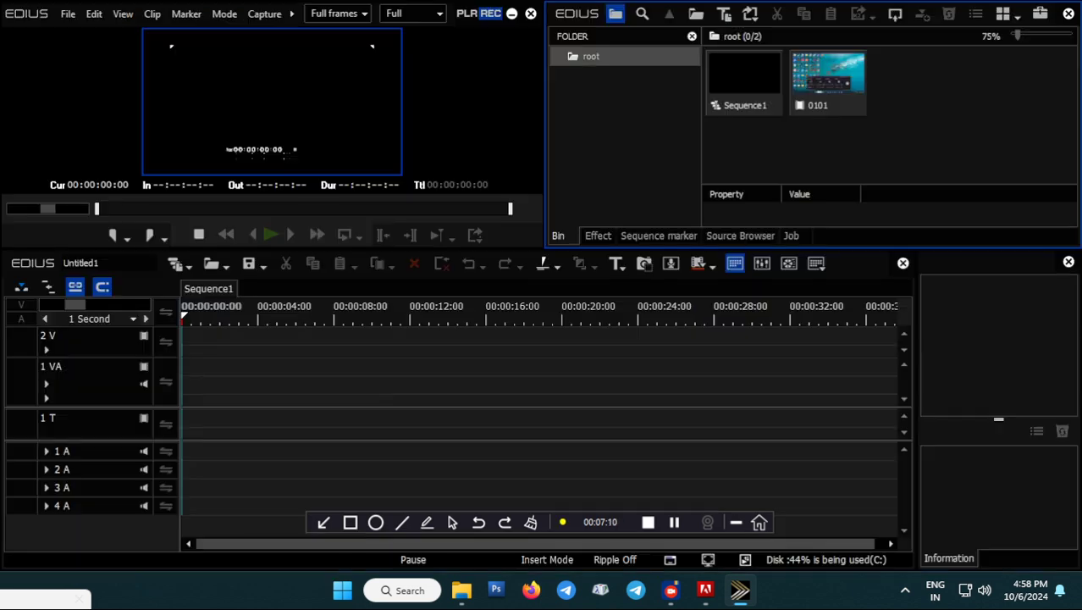